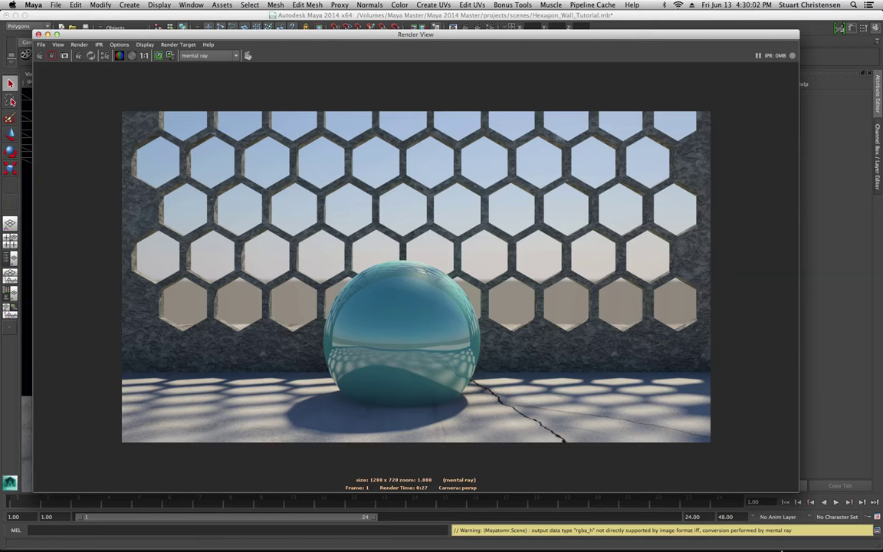
Step: View the Preview images showing the Hexagon Grid Creator and Choose Exposure script pages and the Maya script folder paths
click(806, 542)
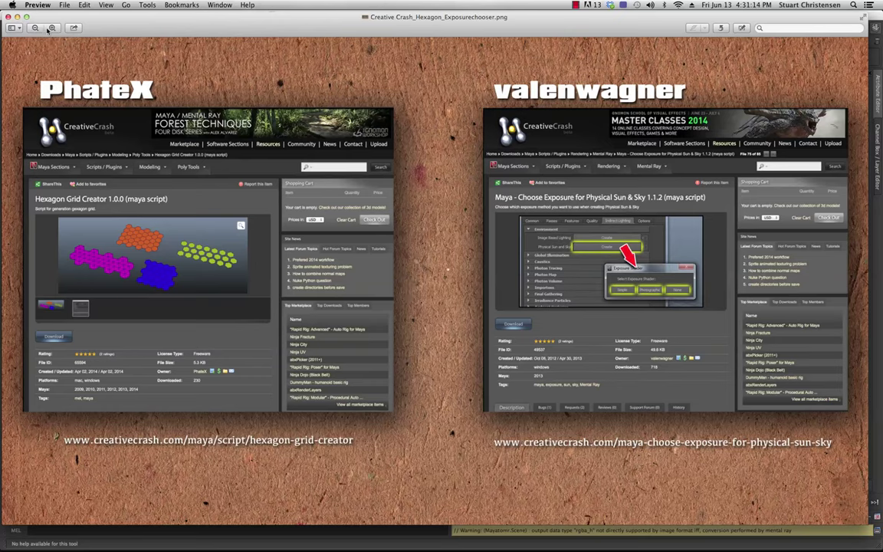
click(18, 17)
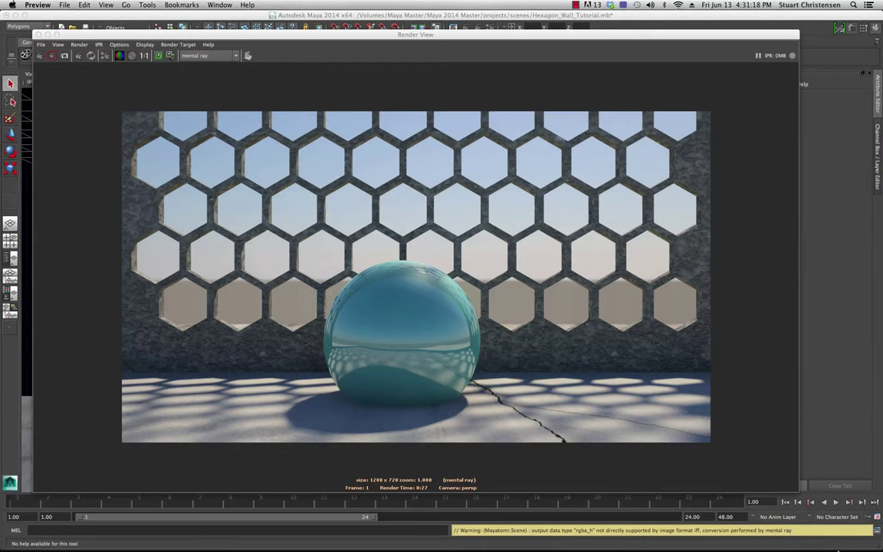
mouse_move(838, 549)
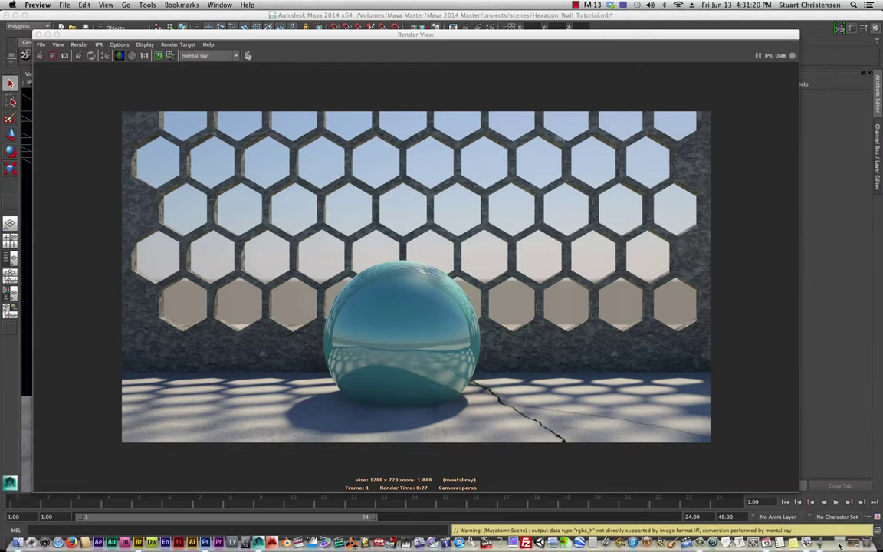
click(838, 545)
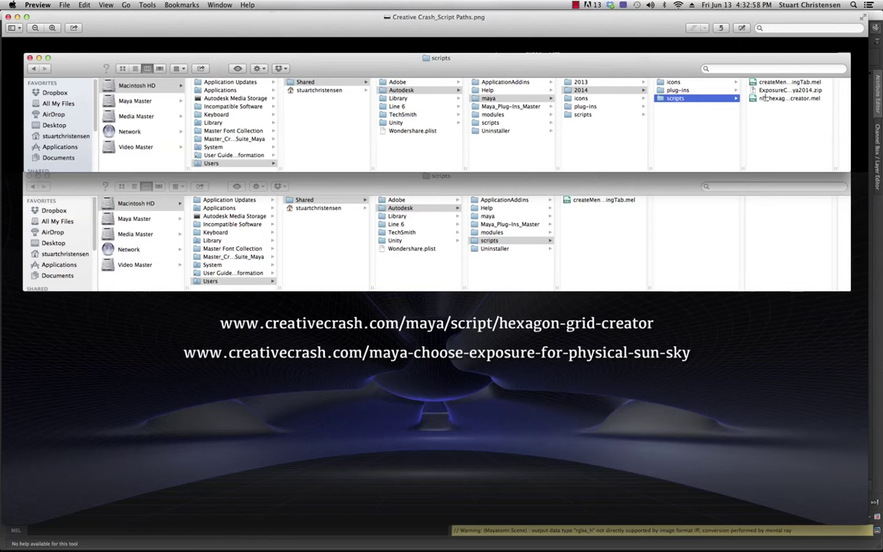
click(17, 17)
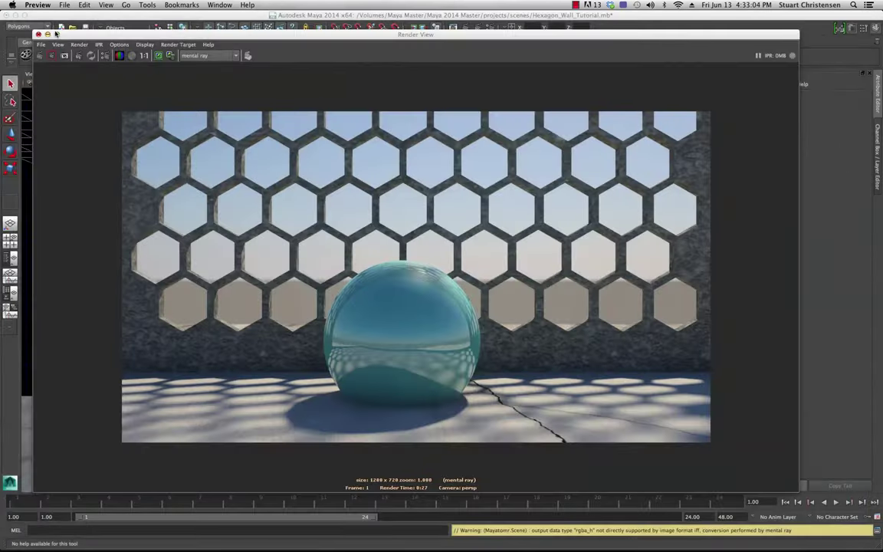
Step: Close the finished render and inspect the hexagon wall scene in perspective with the wall mesh selected
click(87, 36)
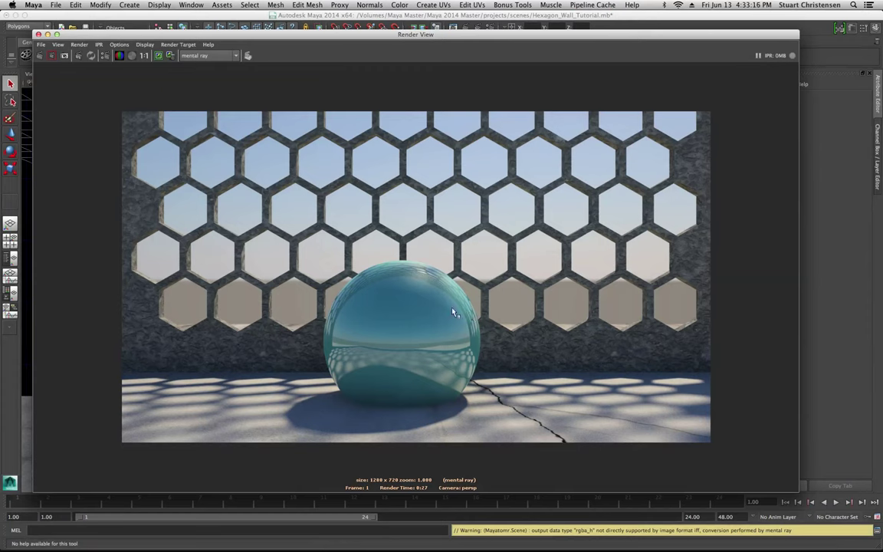
click(39, 36)
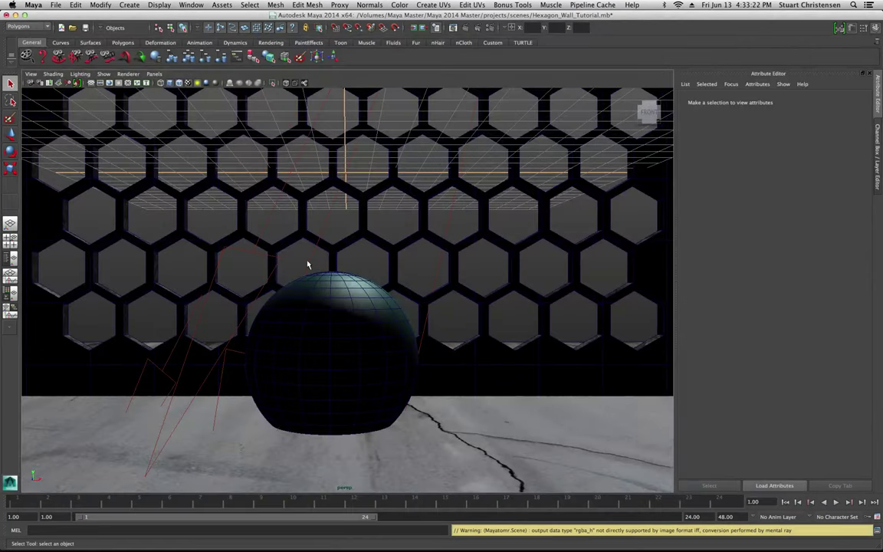
scroll(308, 267, down, 8)
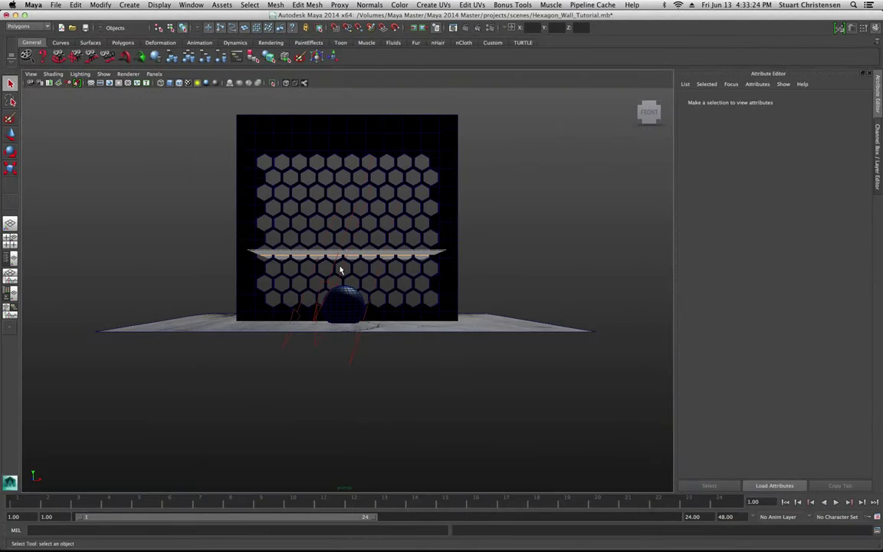
alt+drag(373, 243, 331, 270)
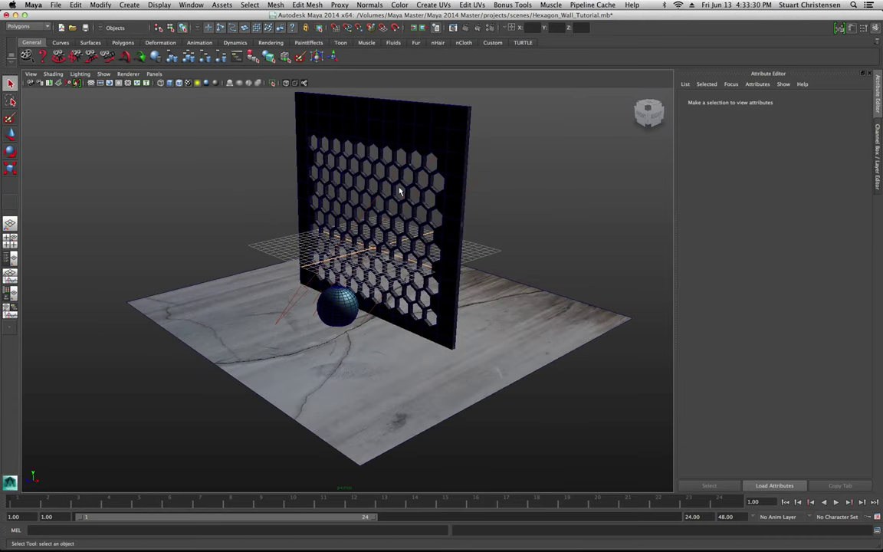
click(367, 123)
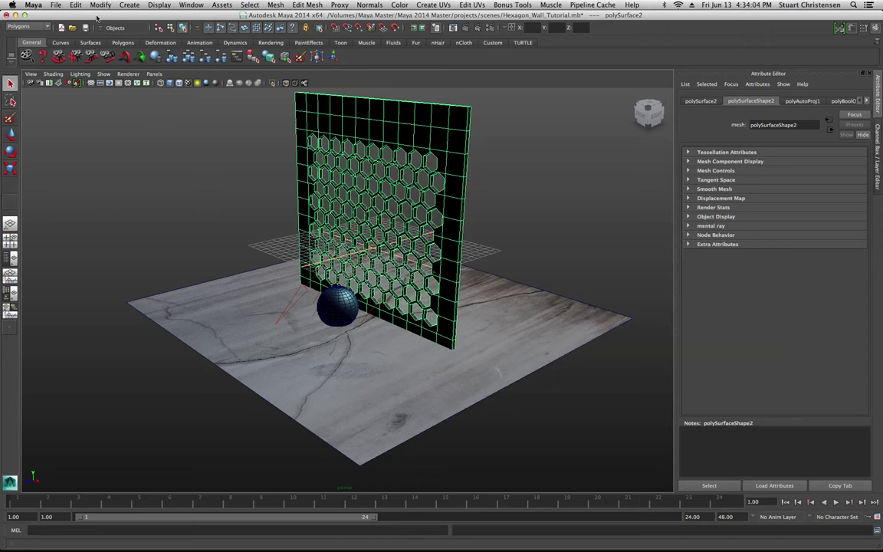
Step: Start a new scene without saving the changes to the hexagon wall scene
click(58, 6)
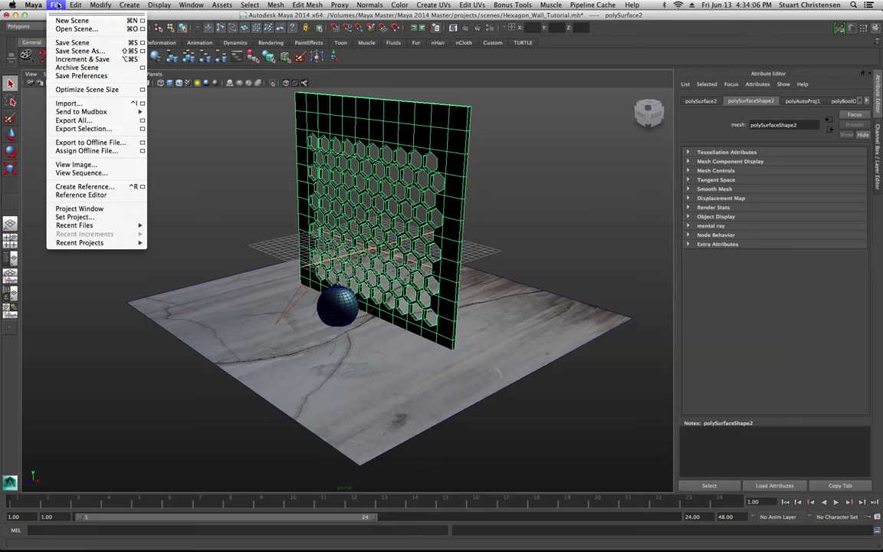
click(57, 21)
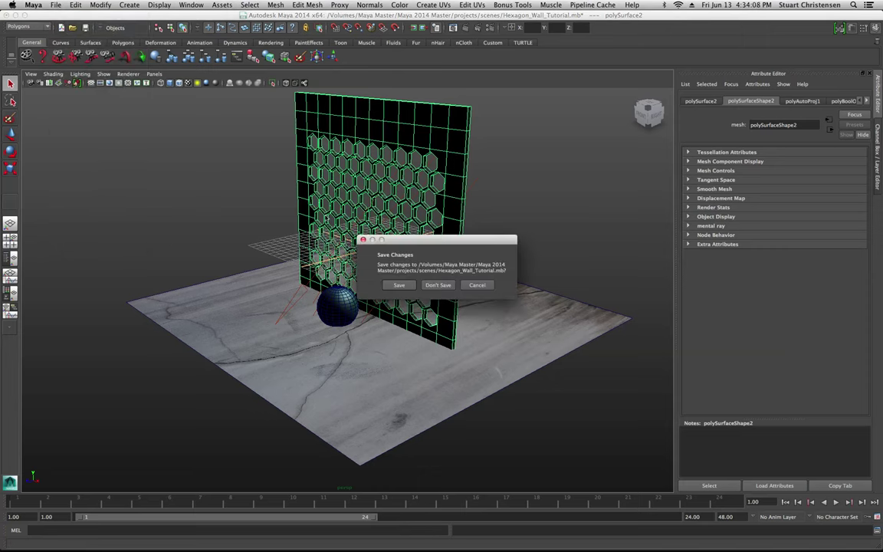
click(438, 284)
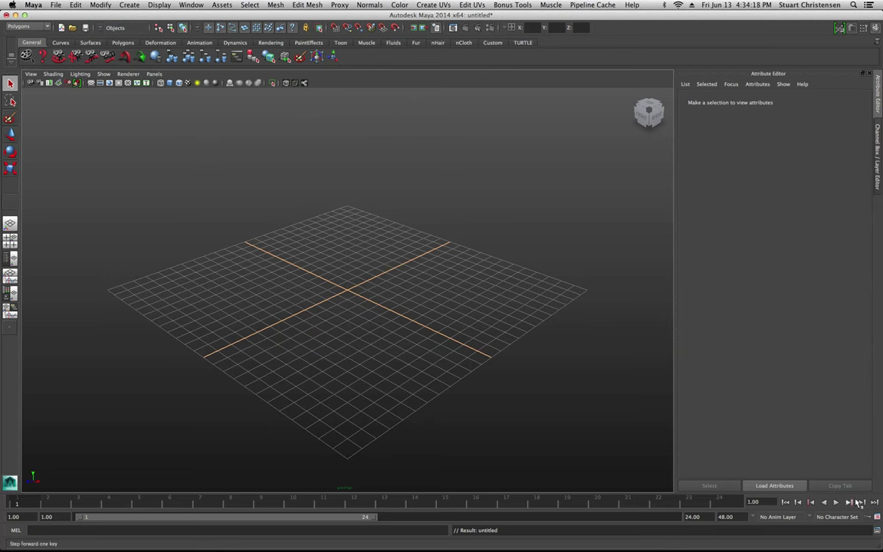
Step: Open the Script Editor and start loading a script file
click(877, 532)
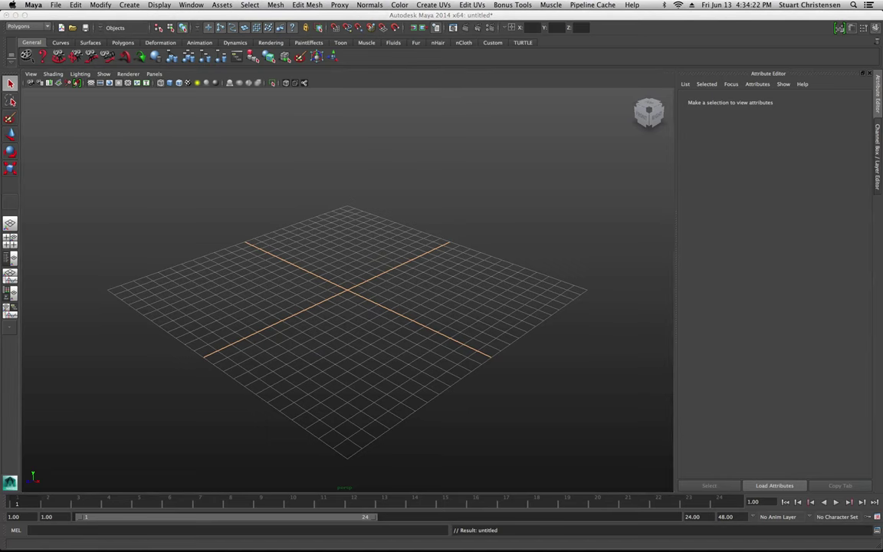
drag(446, 79, 253, 79)
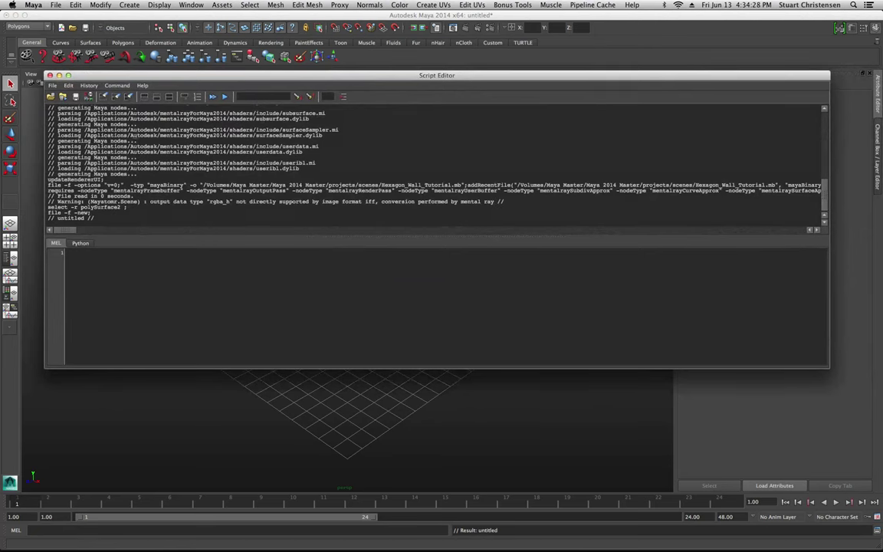
click(53, 85)
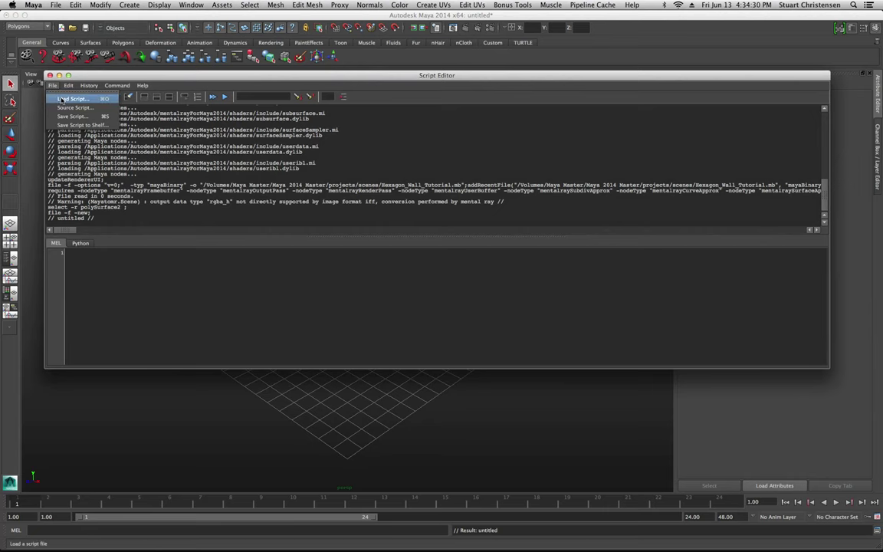
click(63, 100)
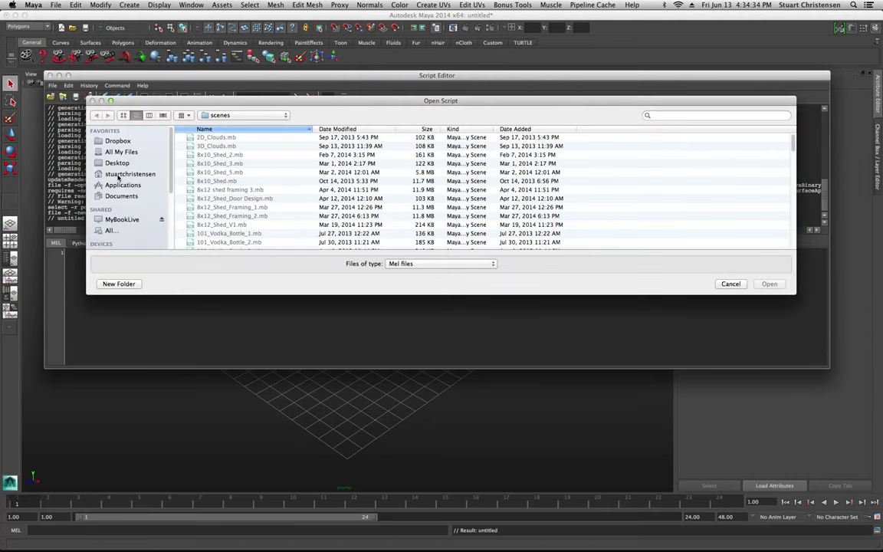
Step: Browse to the Macintosh HD/Users/Shared/Autodesk/maya/2014/scripts folder in the Open Script dialog
scroll(118, 213, down, 2)
click(123, 233)
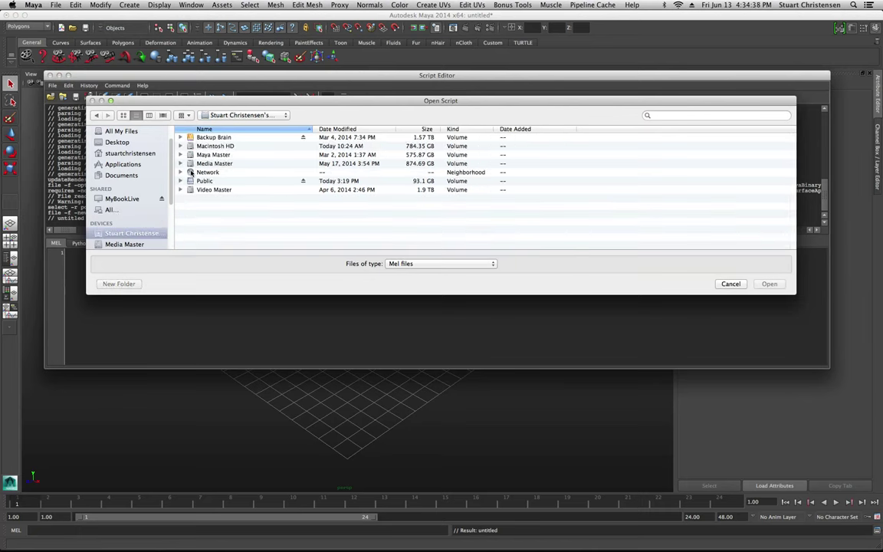
double_click(193, 146)
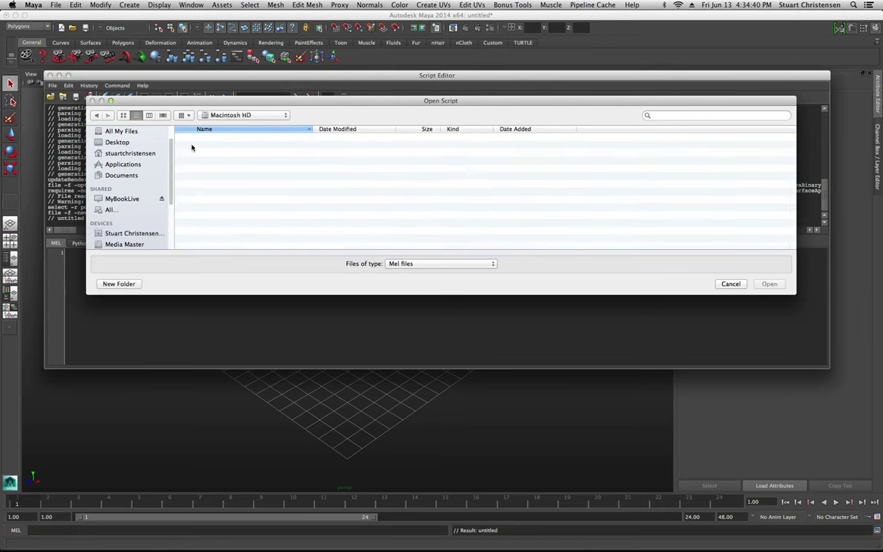
double_click(194, 225)
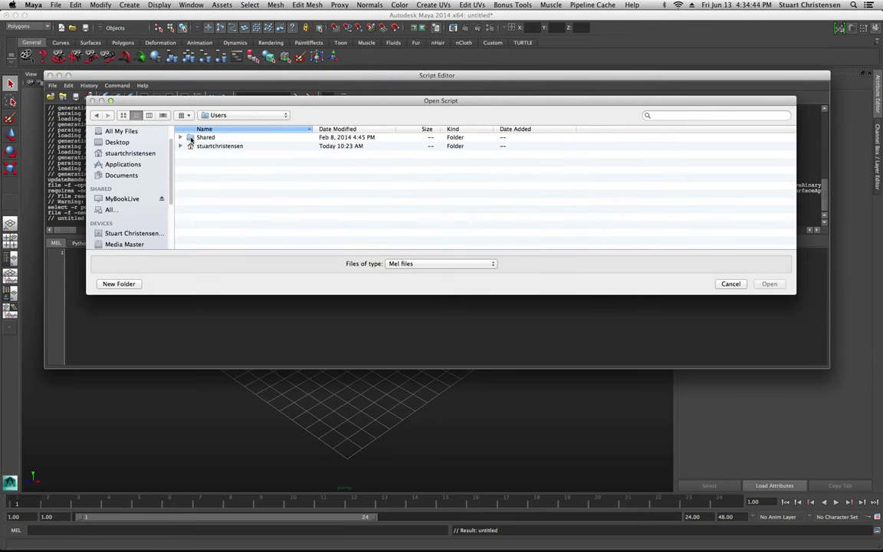
double_click(190, 138)
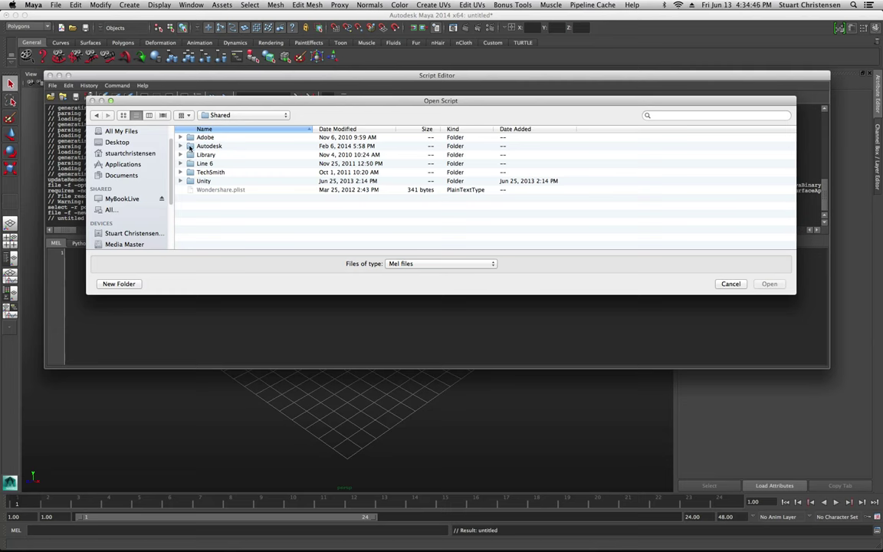
double_click(190, 147)
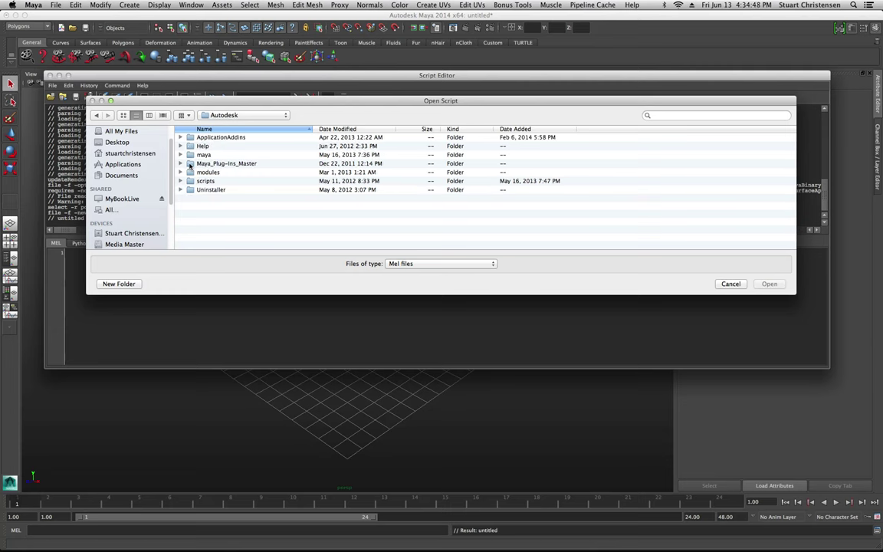
double_click(190, 154)
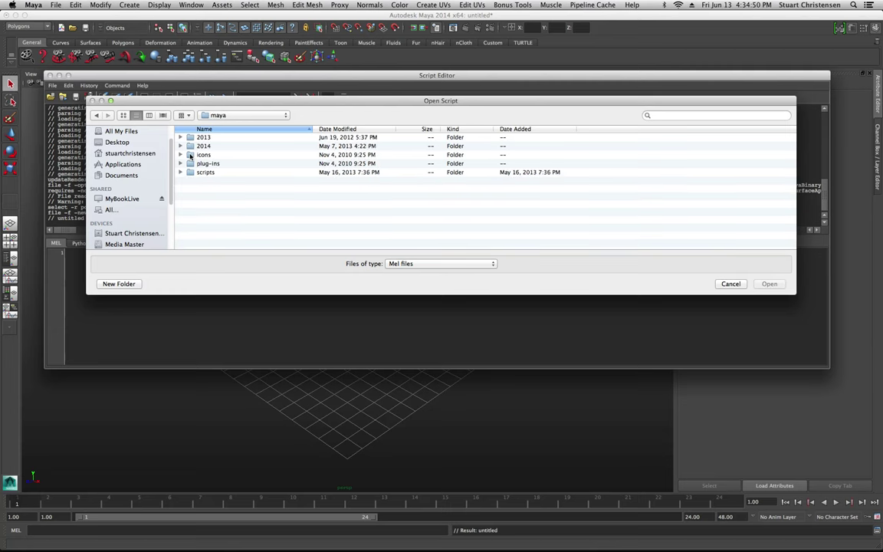
double_click(190, 146)
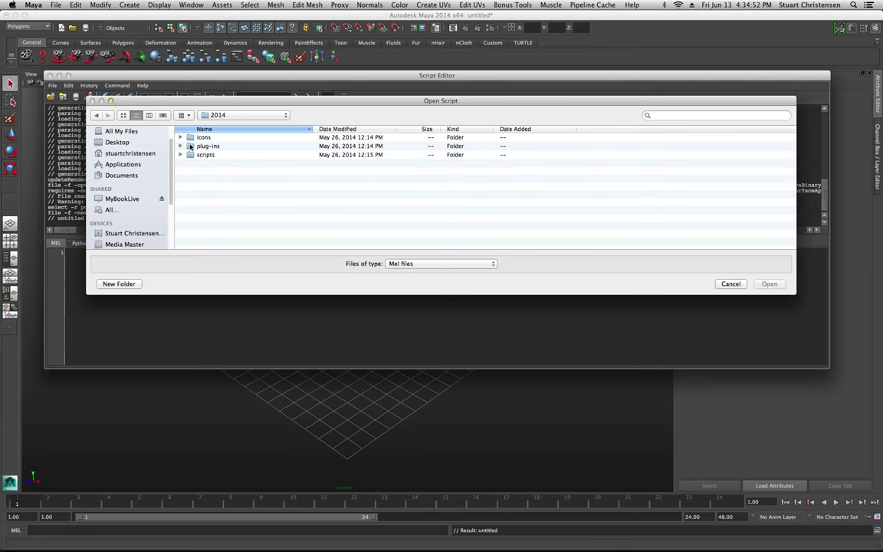
double_click(190, 155)
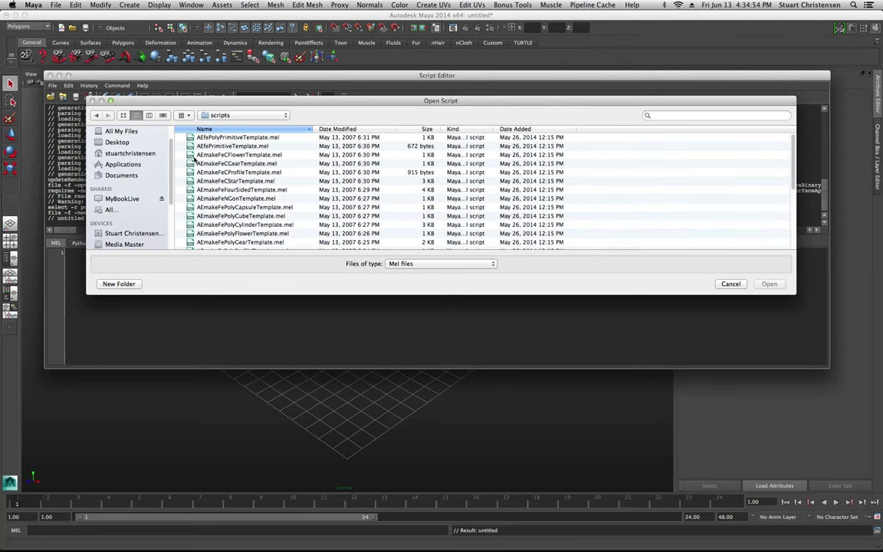
Step: Load nfj_hexagon_grid_creator.mel from the scripts folder into the Script Editor
scroll(281, 203, down, 10)
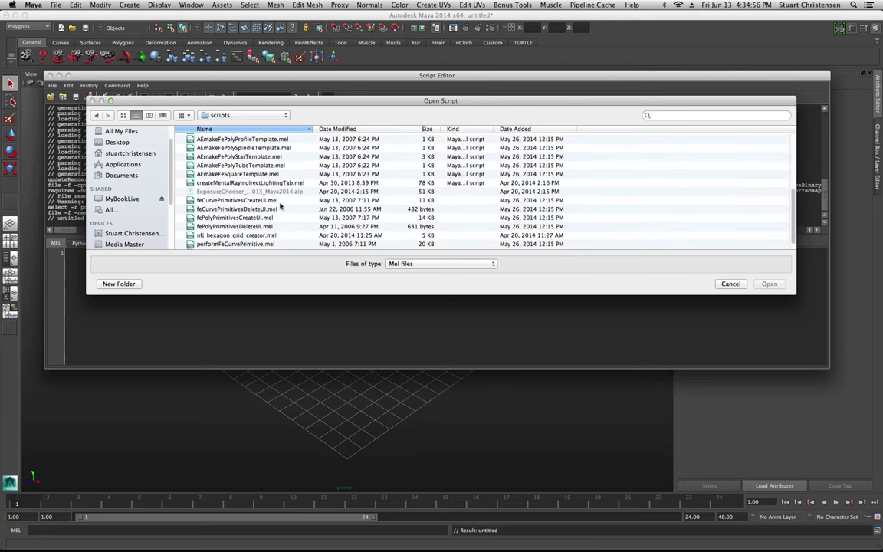
scroll(276, 196, down, 1)
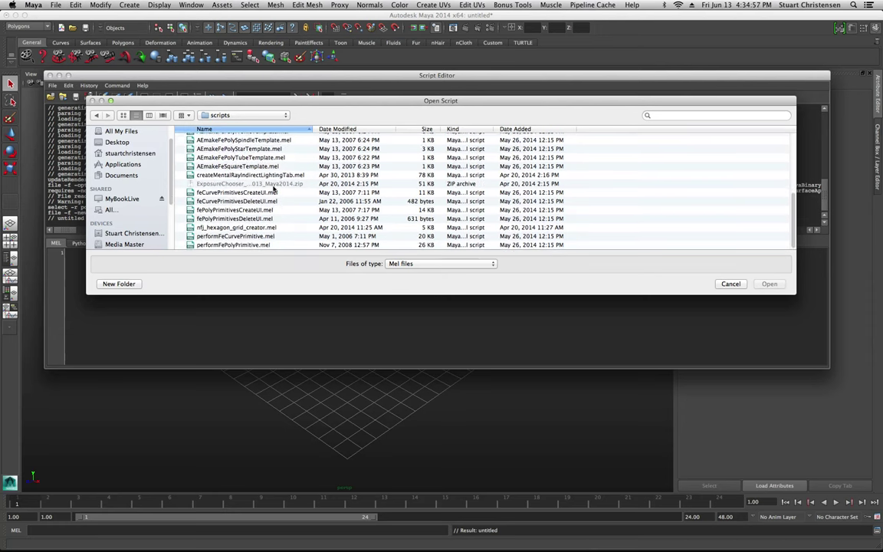
click(234, 228)
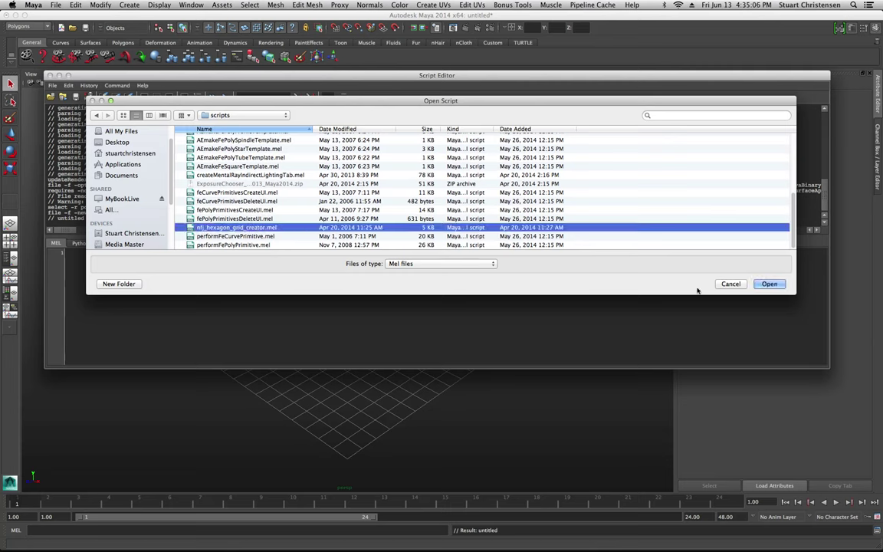
click(765, 284)
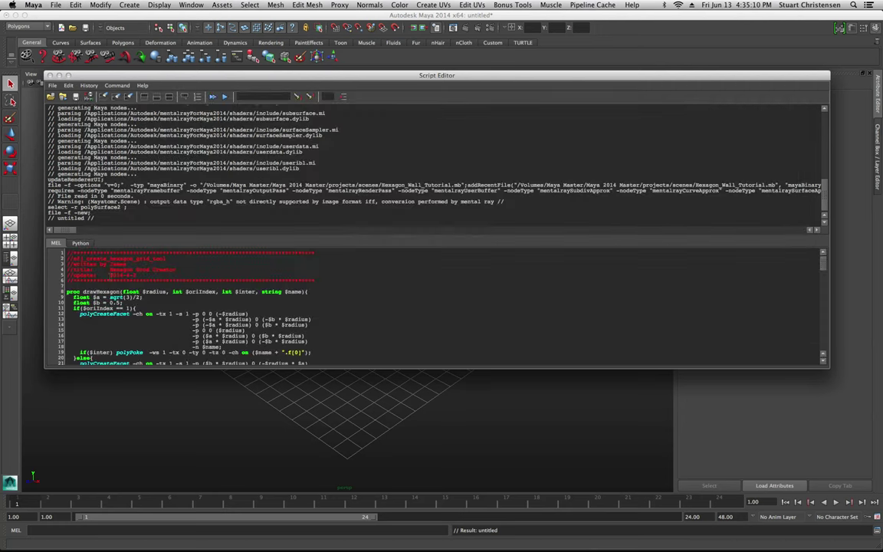
Step: Look through the loaded hexagon grid script and execute all of it
scroll(369, 307, down, 20)
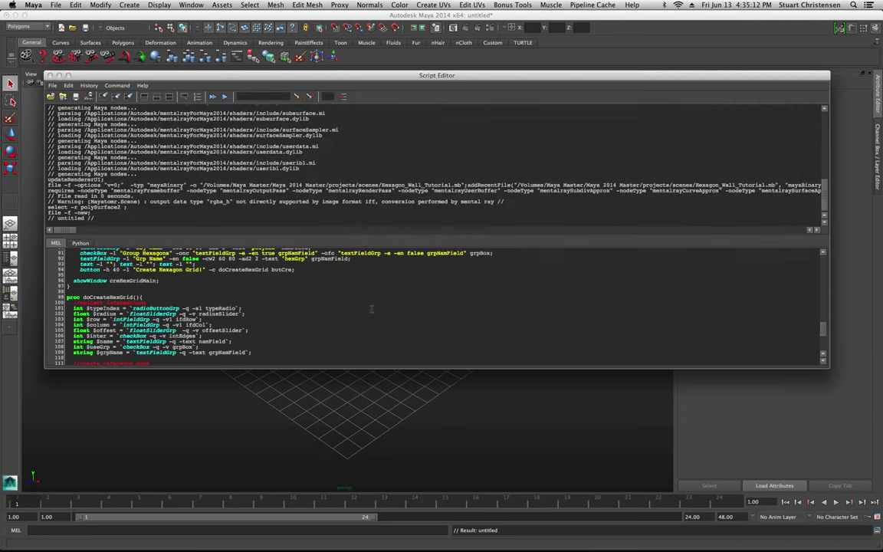
scroll(371, 310, up, 20)
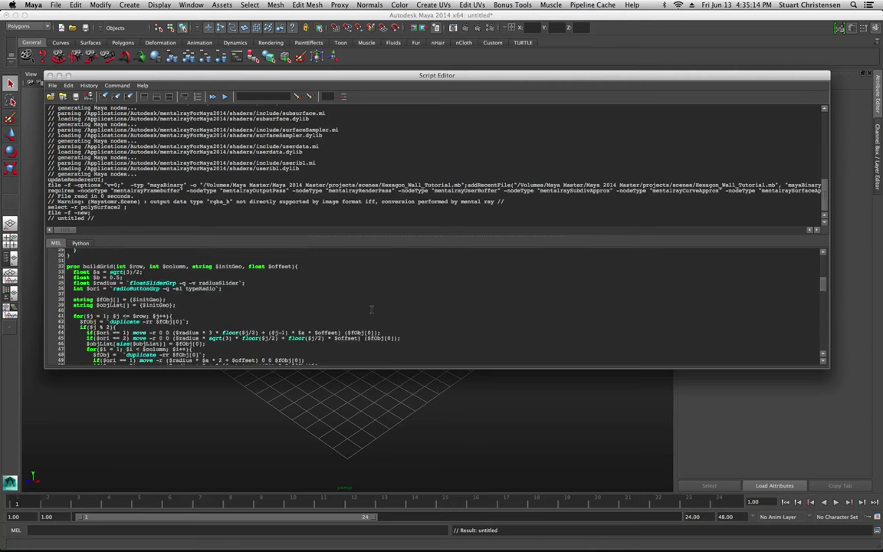
scroll(307, 293, up, 3)
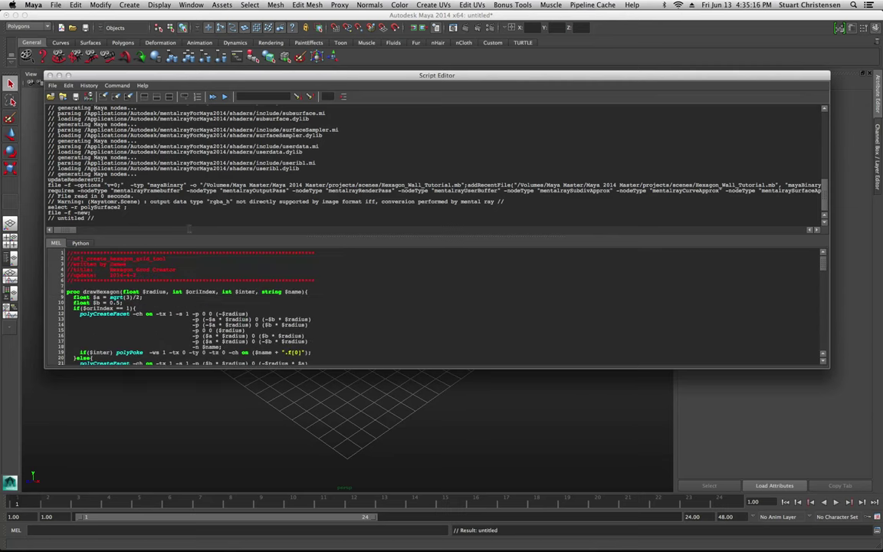
click(225, 97)
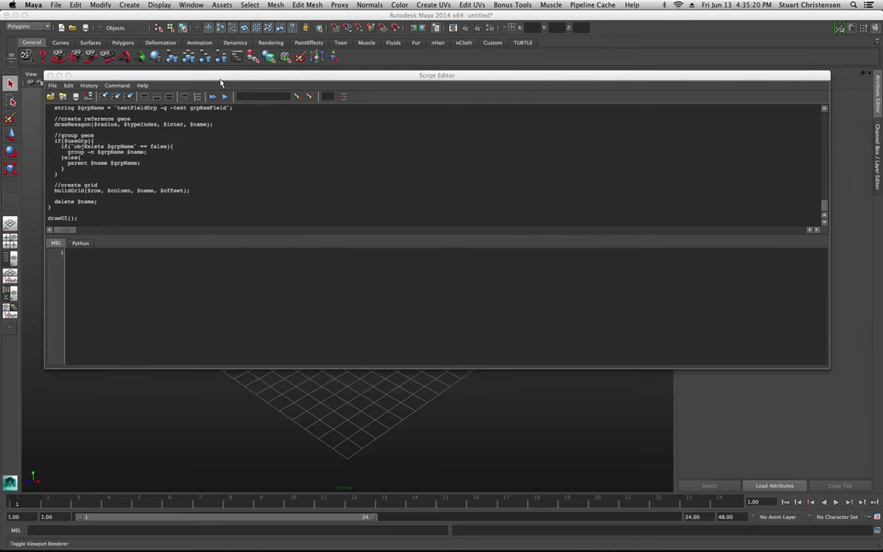
Step: Close the Script Editor and move the Create Hexagon Grid window over the middle of the viewport
drag(201, 75, 338, 113)
click(187, 112)
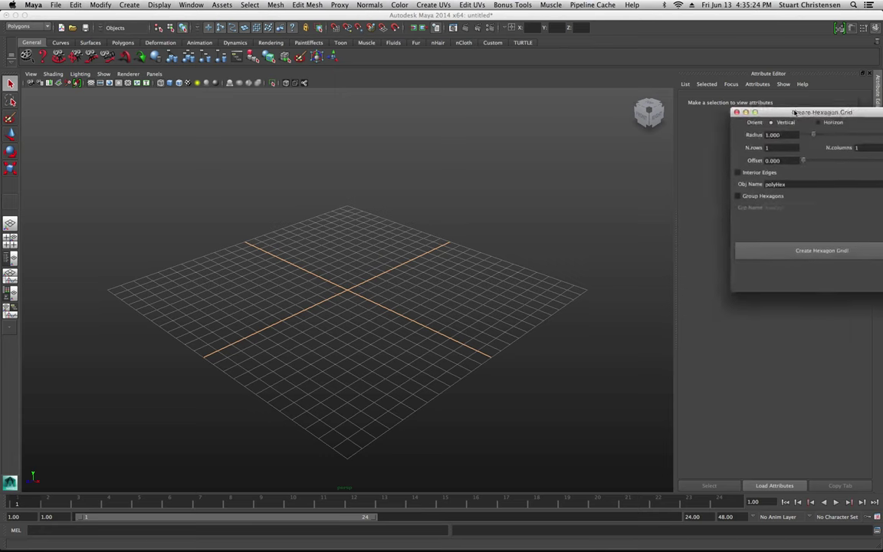
drag(789, 110, 307, 169)
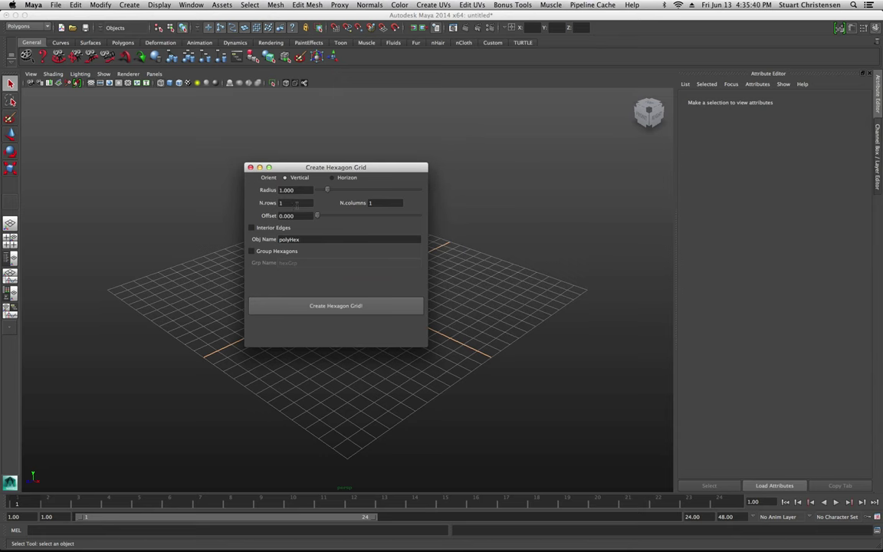
Step: Create a hexagon grid with 10 rows, 10 columns, a 0.25 offset and the hexagons grouped as hexGrp
double_click(286, 203)
double_click(377, 203)
click(295, 215)
text(0.25)
click(251, 251)
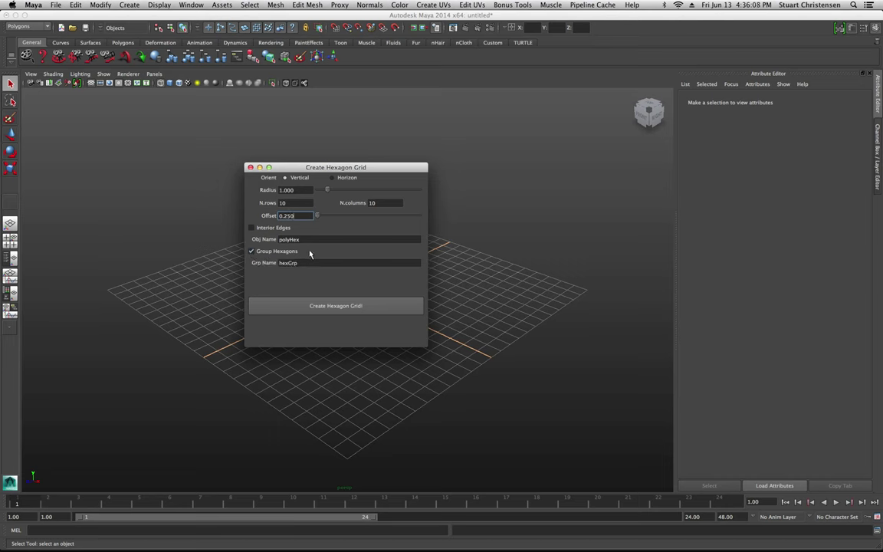
click(326, 307)
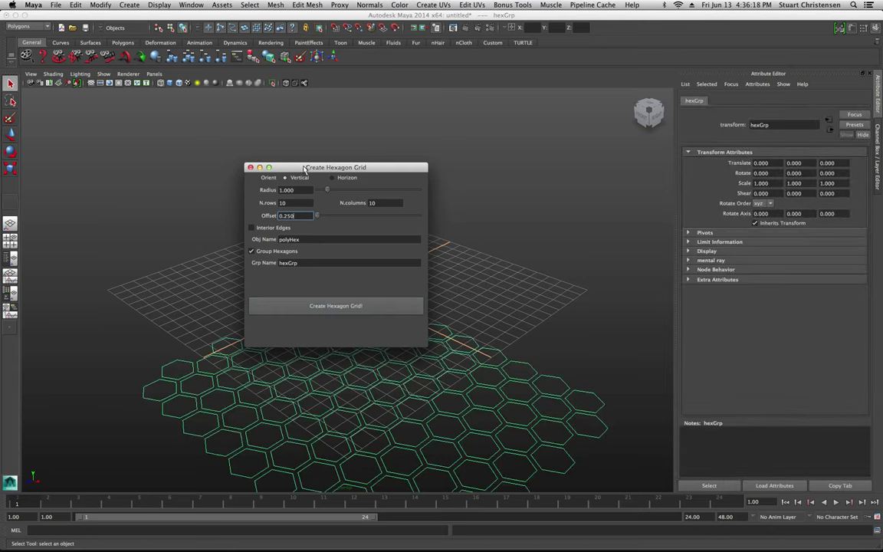
Step: Move the Create Hexagon Grid window out of the way and show the Outliner beside the perspective view
drag(276, 167, 881, 169)
scroll(467, 292, down, 3)
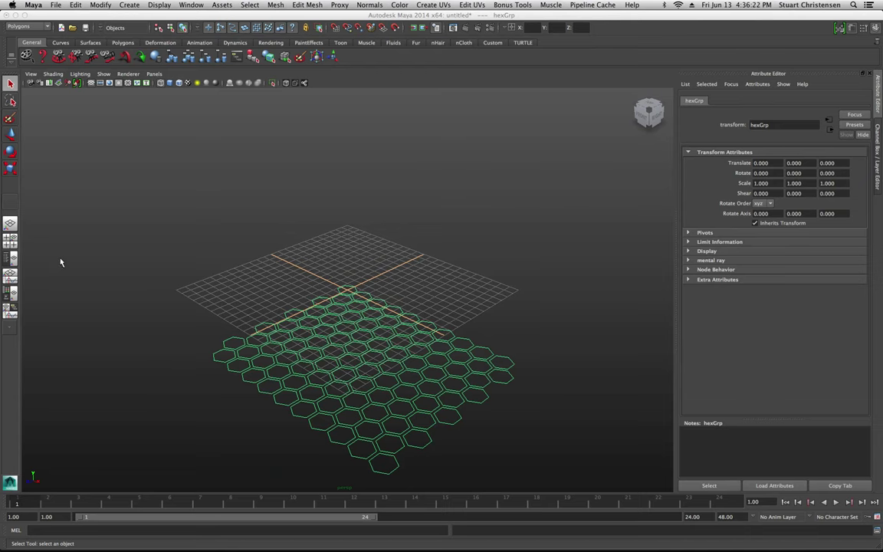
click(7, 259)
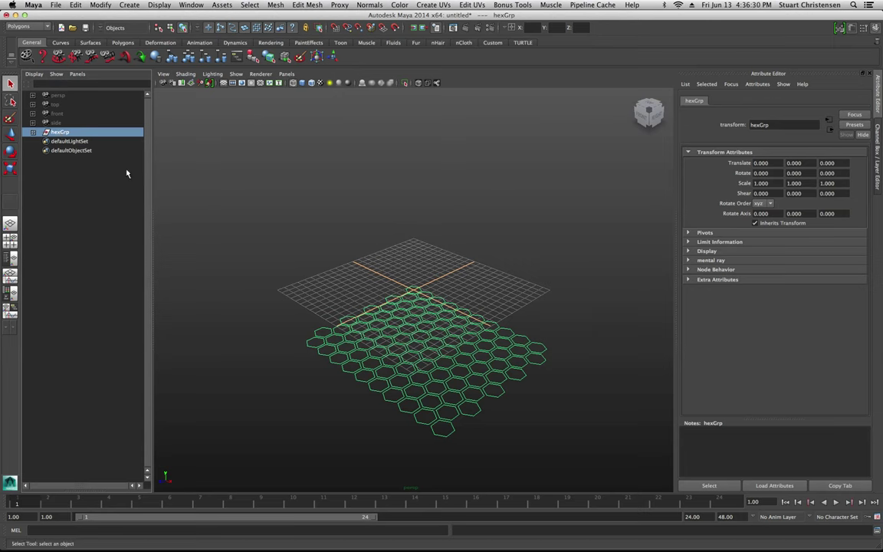
Step: Examine how the hexagons are organised in hexGrp, checking the whole group and individual ones such as polyHex1, polyHex100 and polyHex79 to polyHex75
click(166, 166)
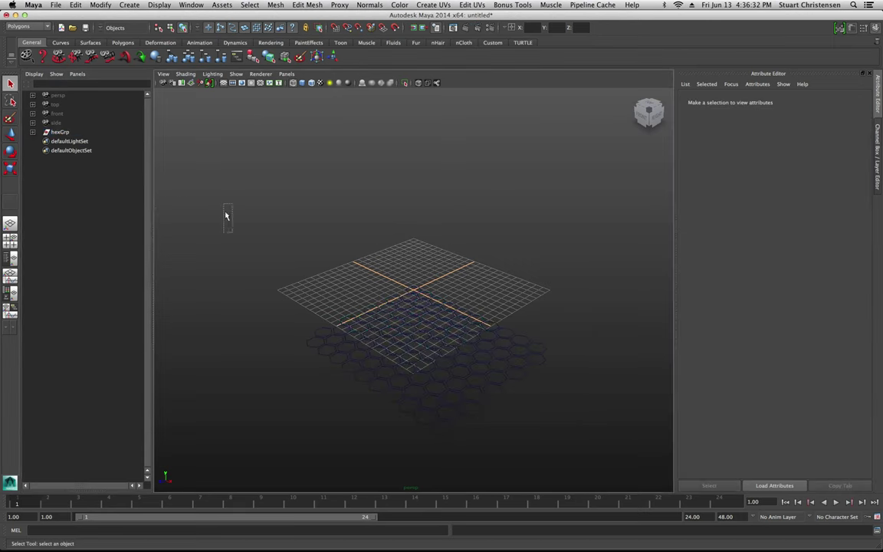
mouse_move(202, 184)
mouse_down()
mouse_move(650, 468)
mouse_move(643, 469)
mouse_up()
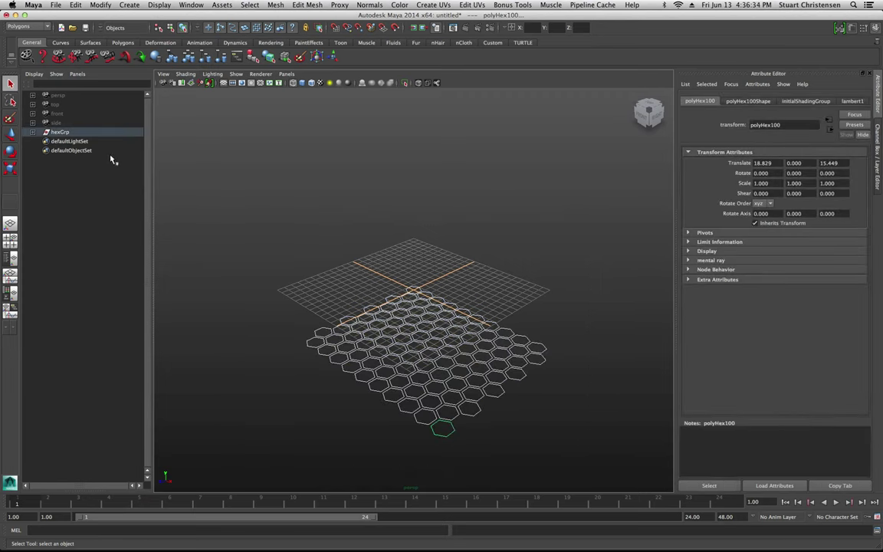
click(69, 133)
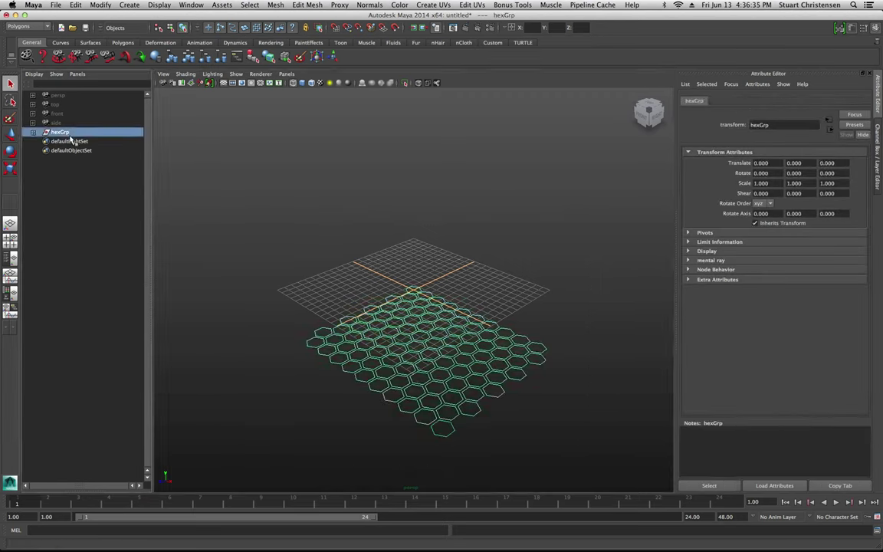
click(34, 132)
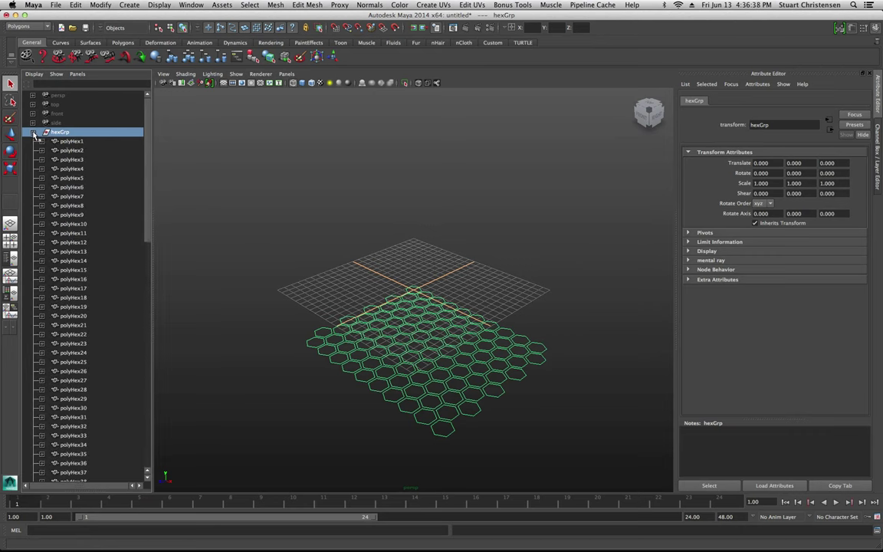
click(71, 141)
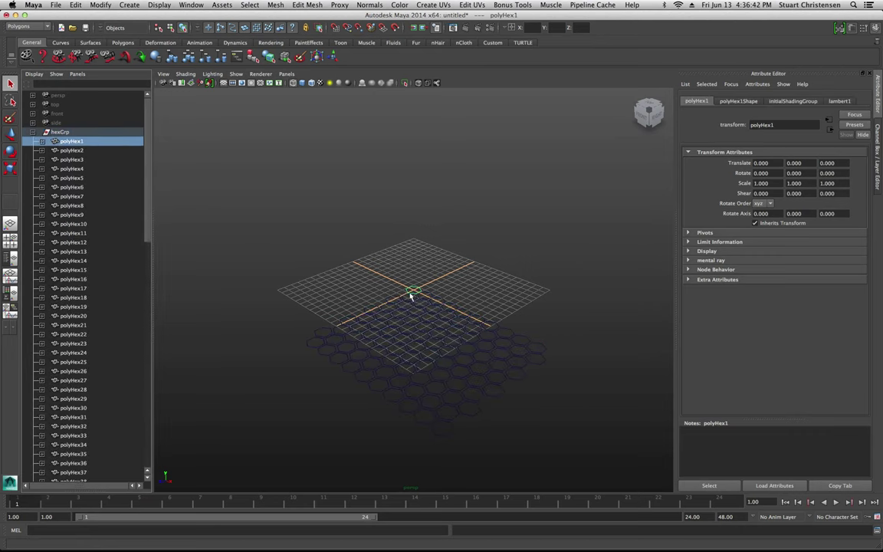
drag(149, 168, 141, 424)
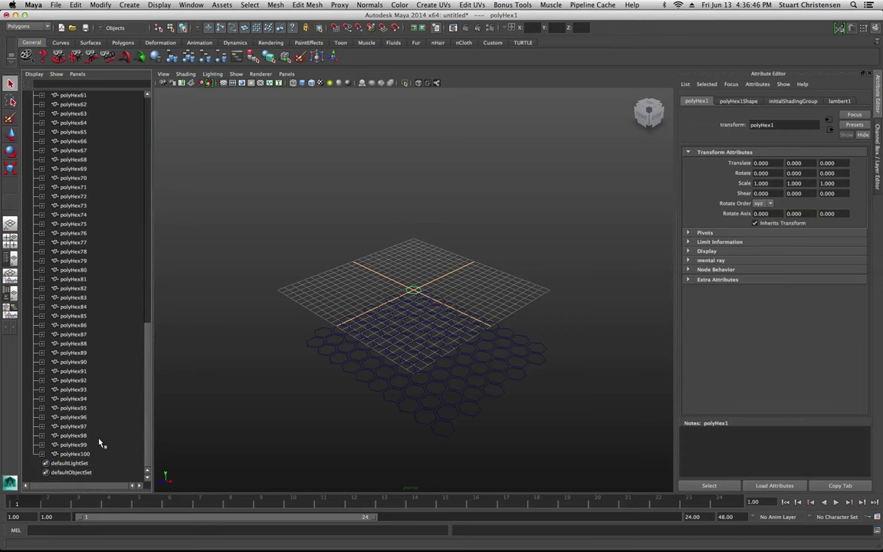
click(74, 456)
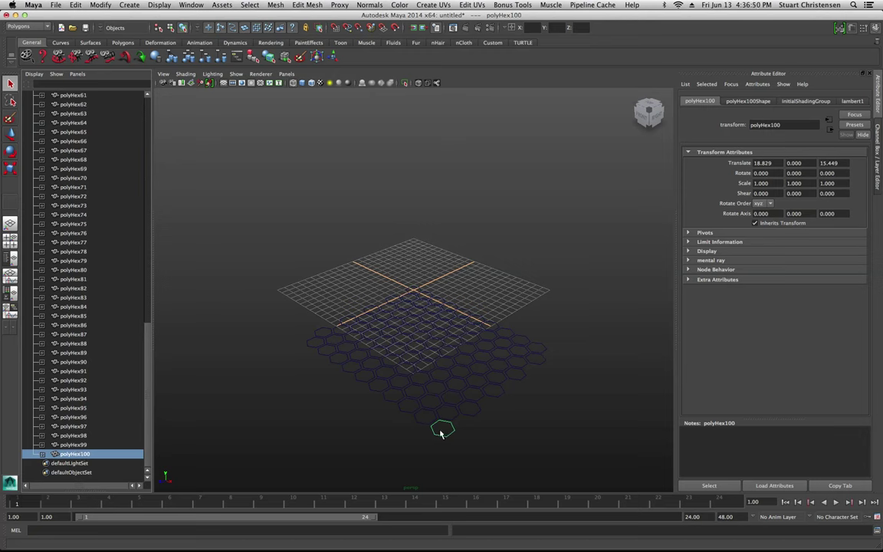
click(73, 260)
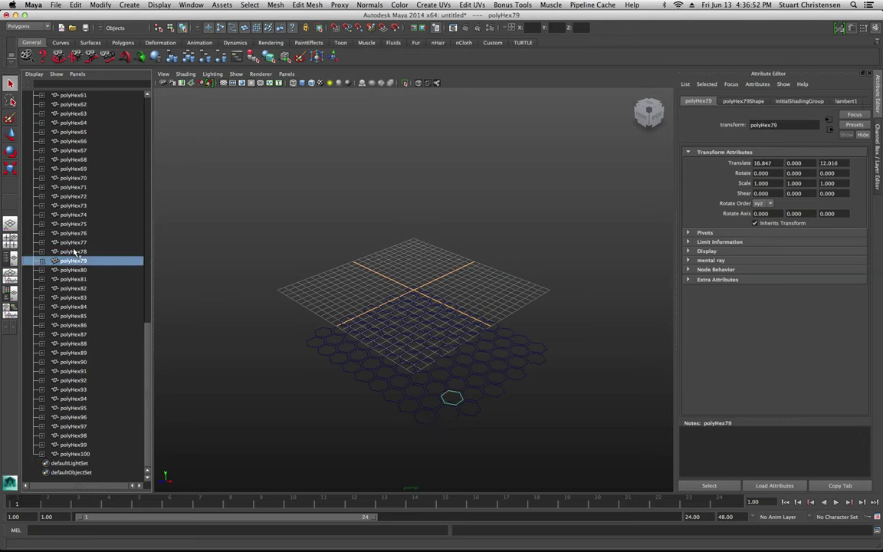
click(74, 251)
click(74, 242)
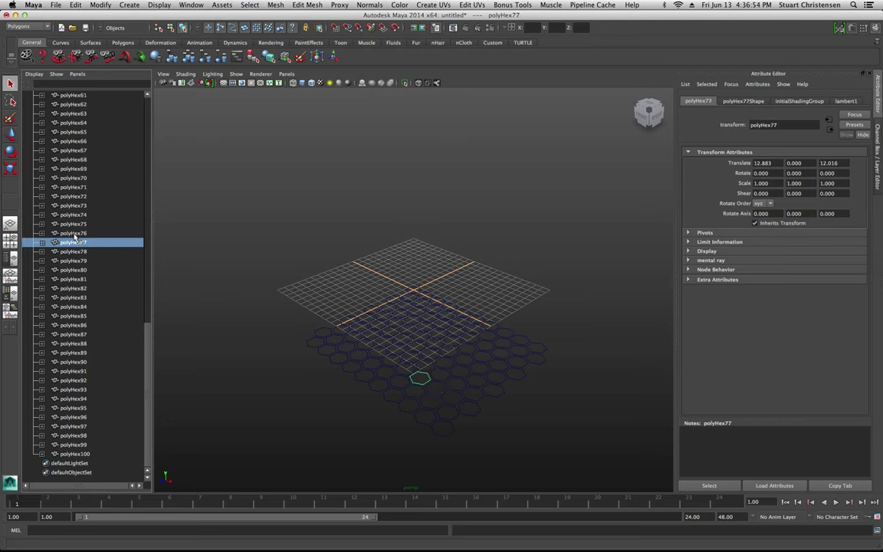
click(74, 233)
click(73, 224)
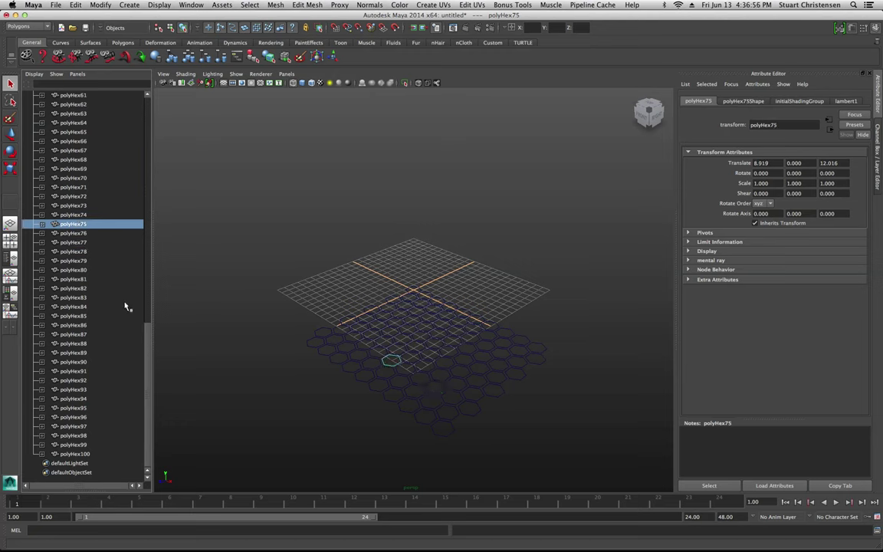
drag(148, 343, 153, 126)
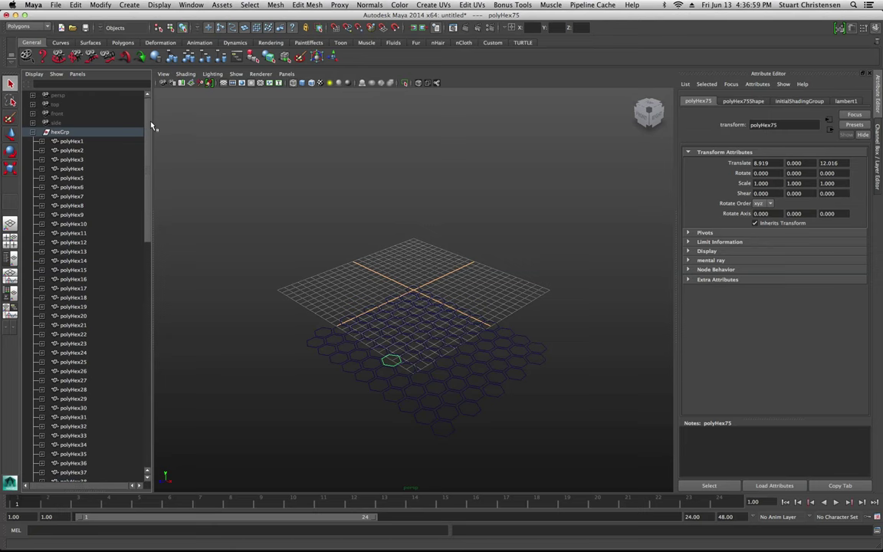
Step: Collapse the hexGrp group in the Outliner and duplicate the whole group
click(61, 132)
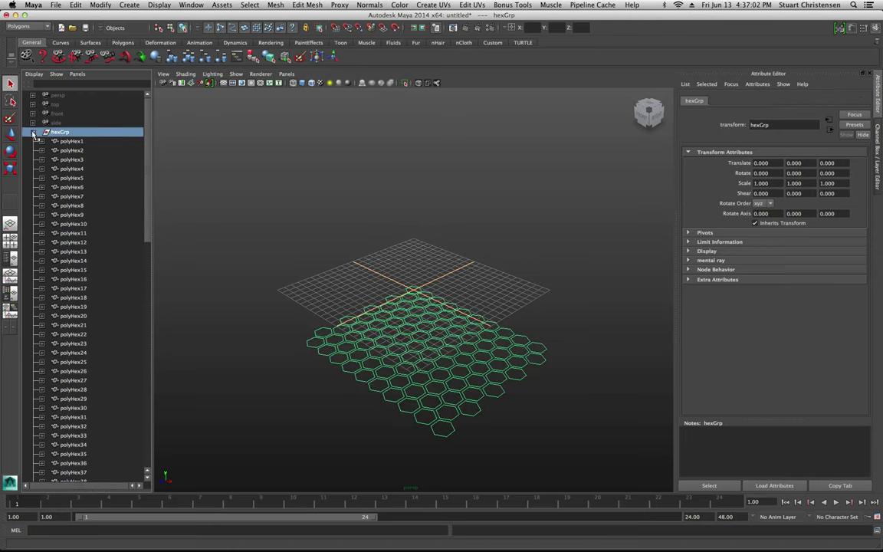
click(33, 132)
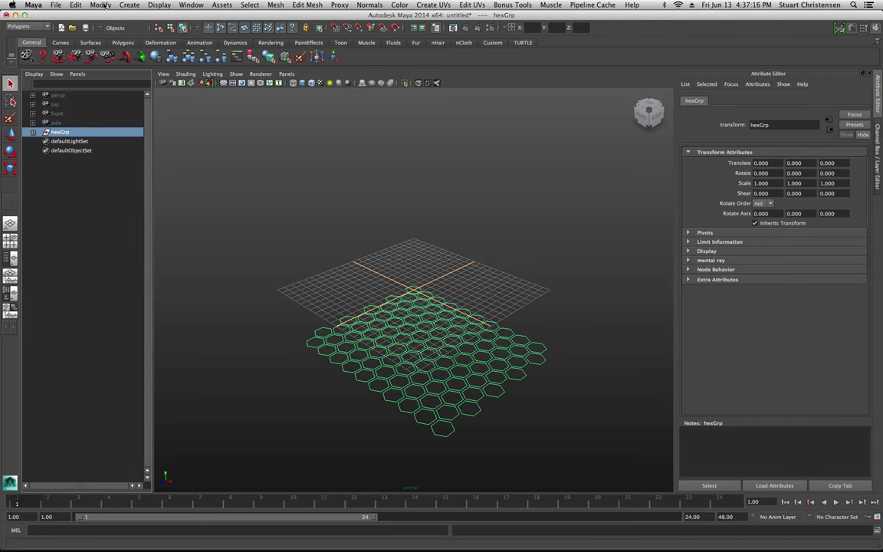
click(80, 5)
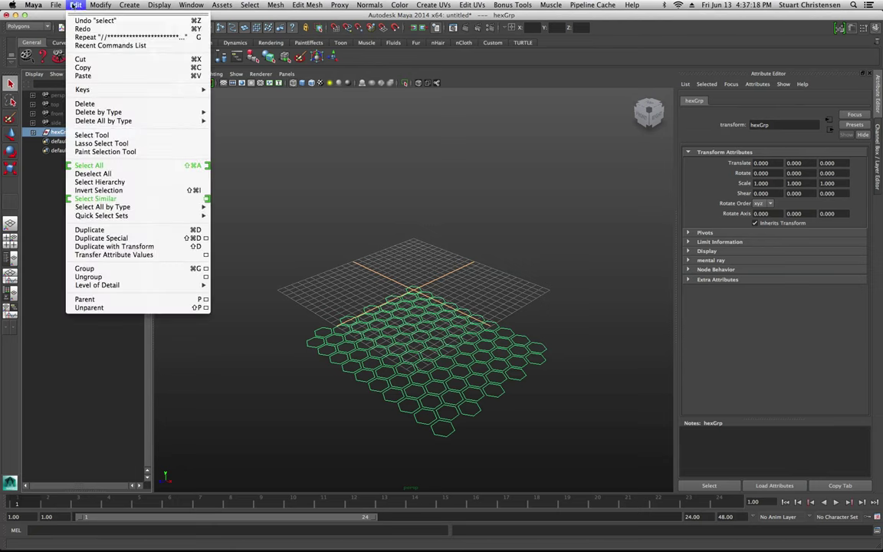
click(95, 231)
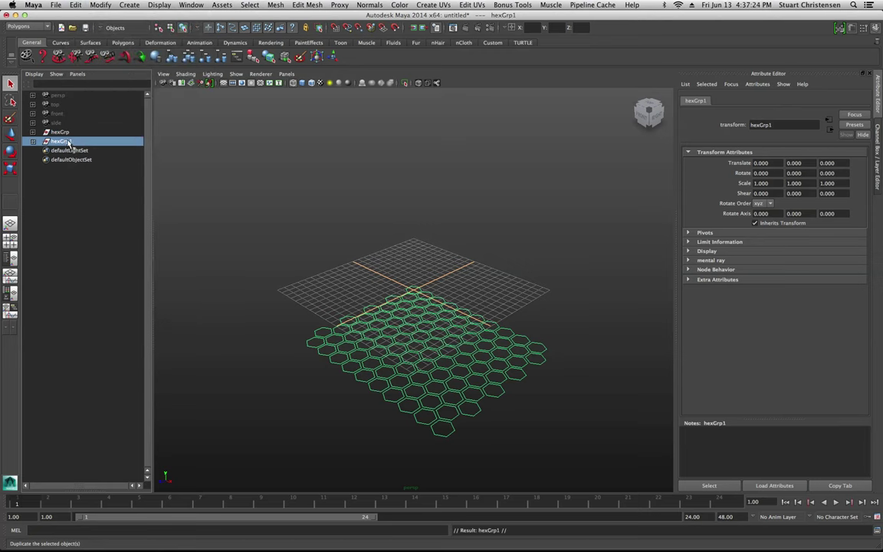
Step: Hide the original hexGrp group, keeping it as a backup of the duplicate
click(60, 132)
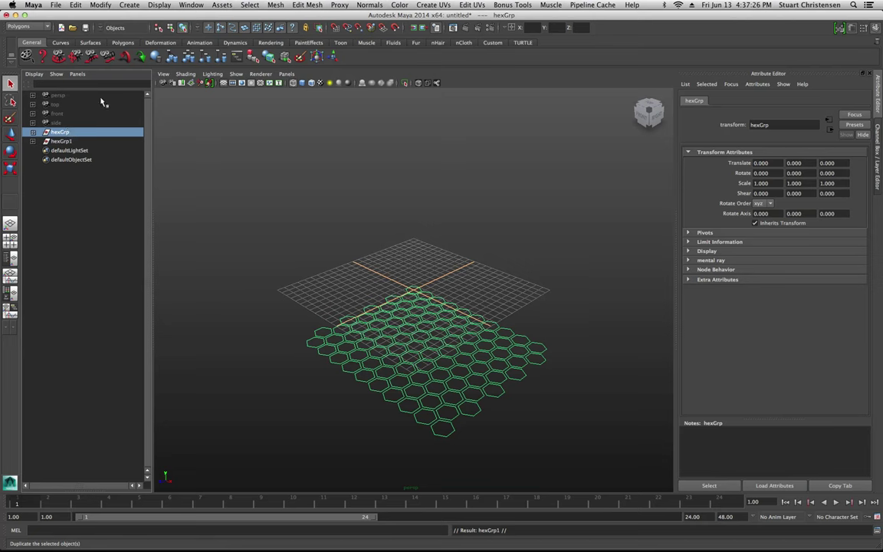
click(159, 4)
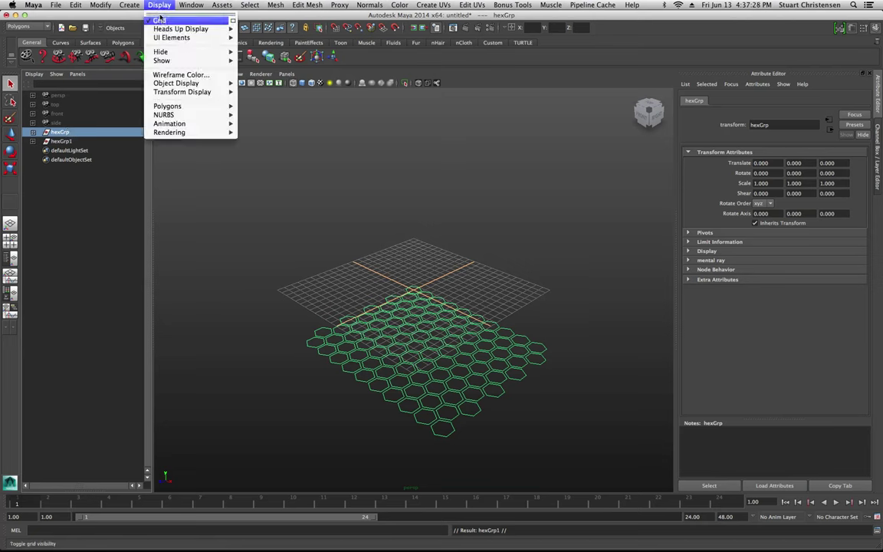
mouse_move(164, 53)
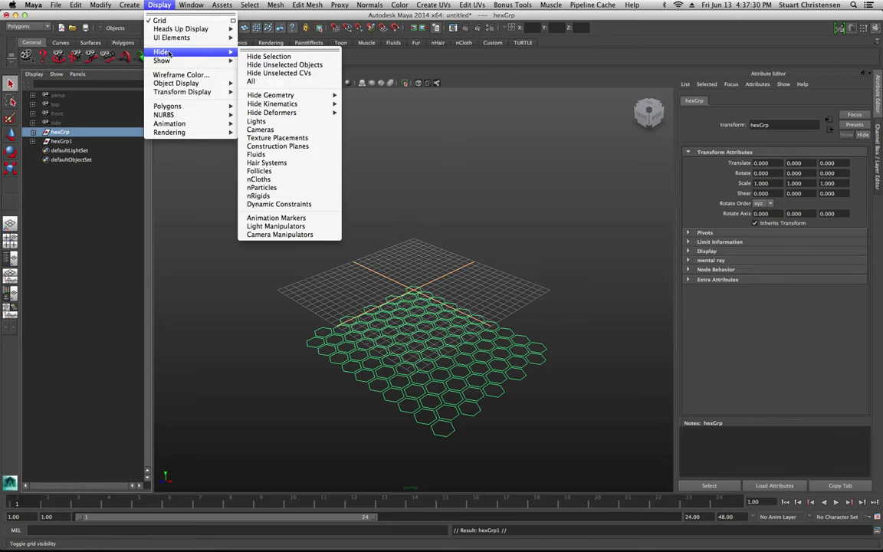
click(268, 57)
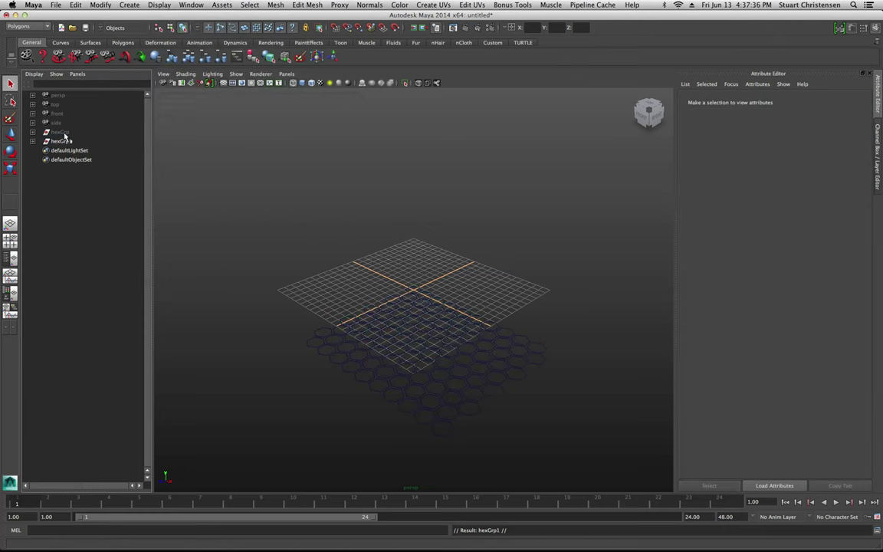
Step: Combine all hexagons of the duplicated group hexGrp1 into a single mesh
click(63, 141)
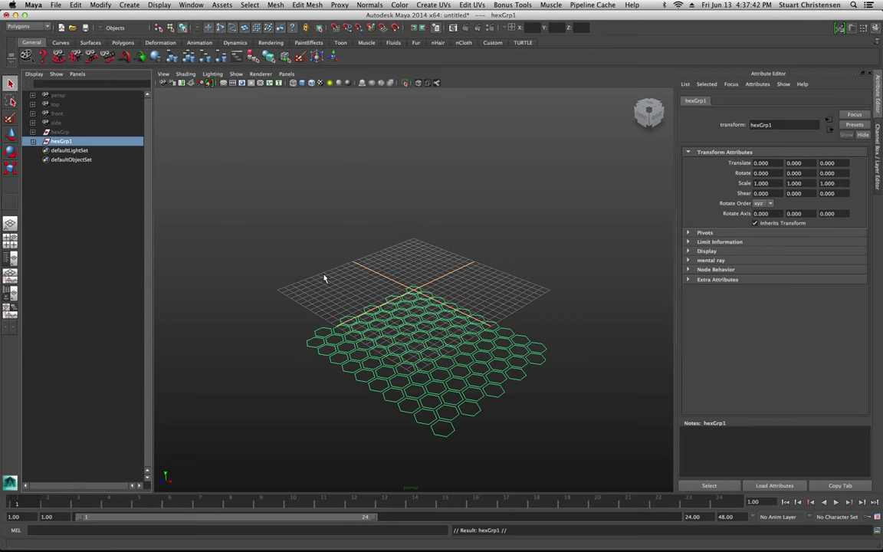
alt+middle_drag(324, 277, 312, 231)
scroll(331, 285, up, 3)
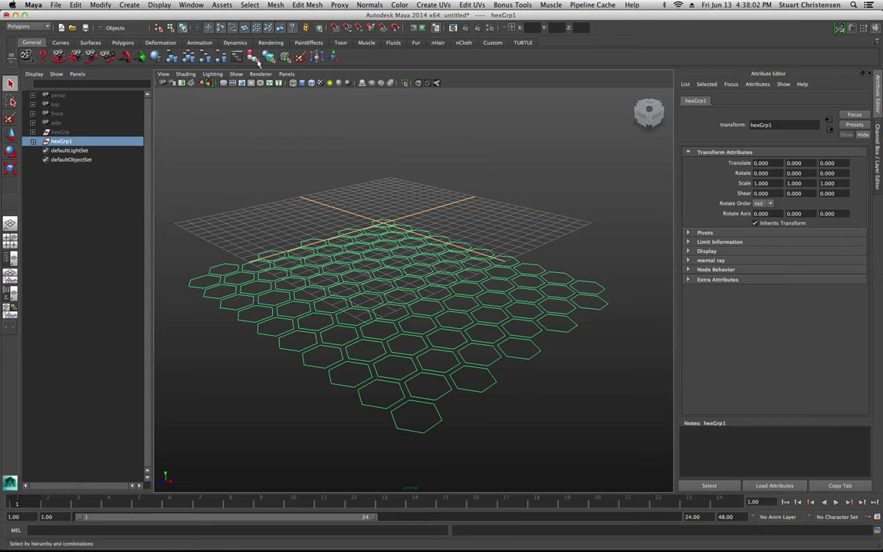
click(275, 5)
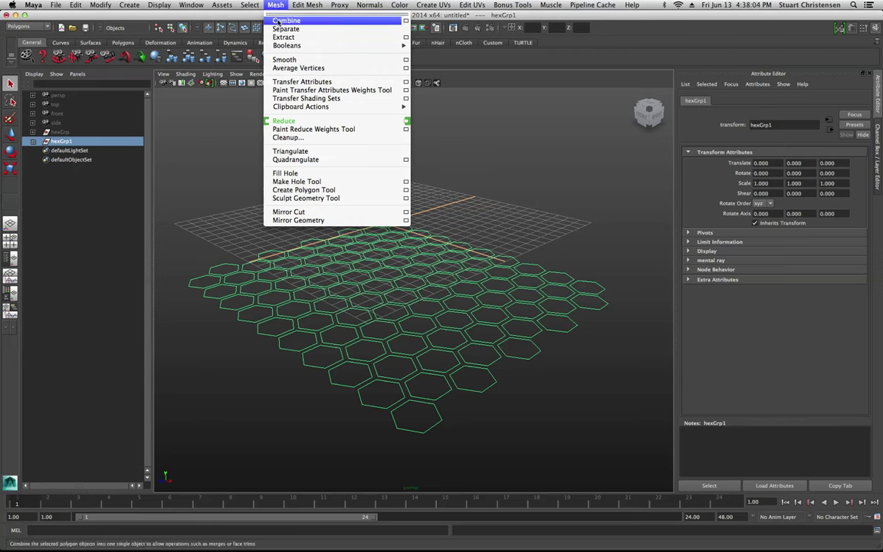
click(279, 20)
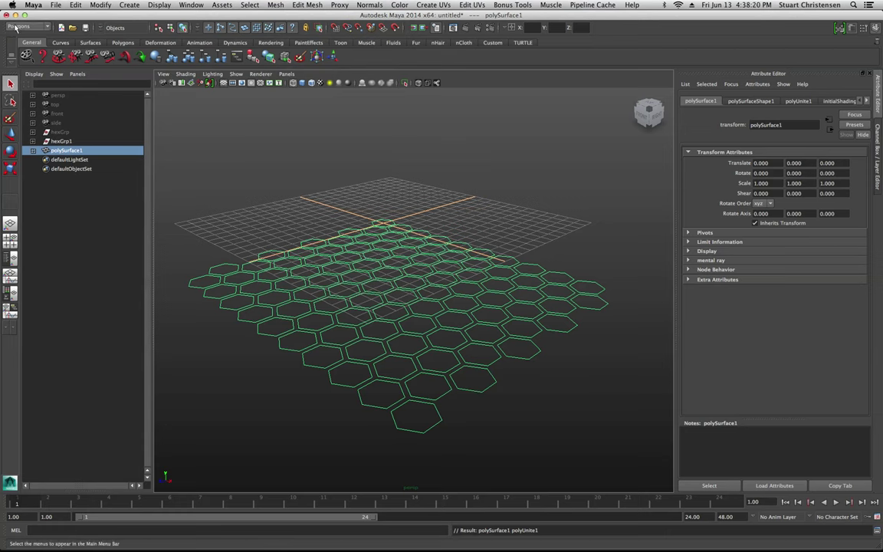
Step: Extrude the faces of the combined hexagon mesh upward by about 0.4 units
click(276, 6)
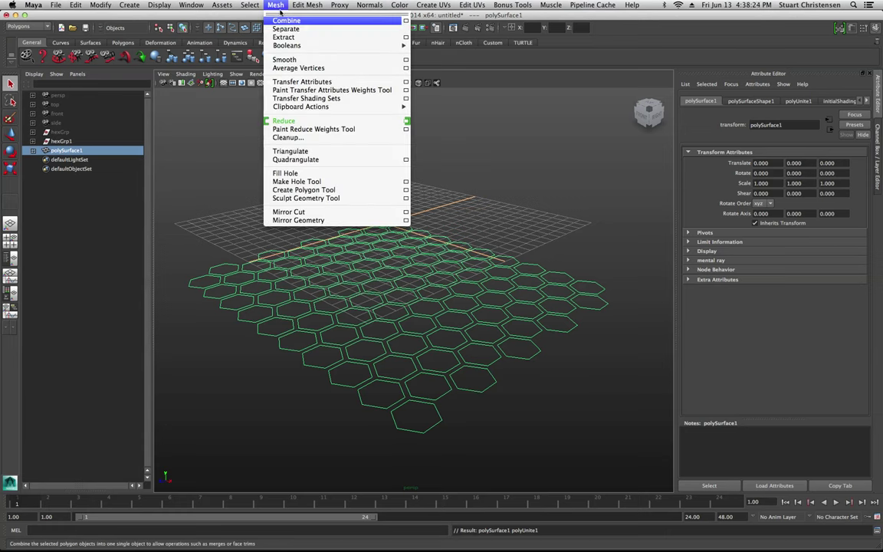
mouse_move(309, 6)
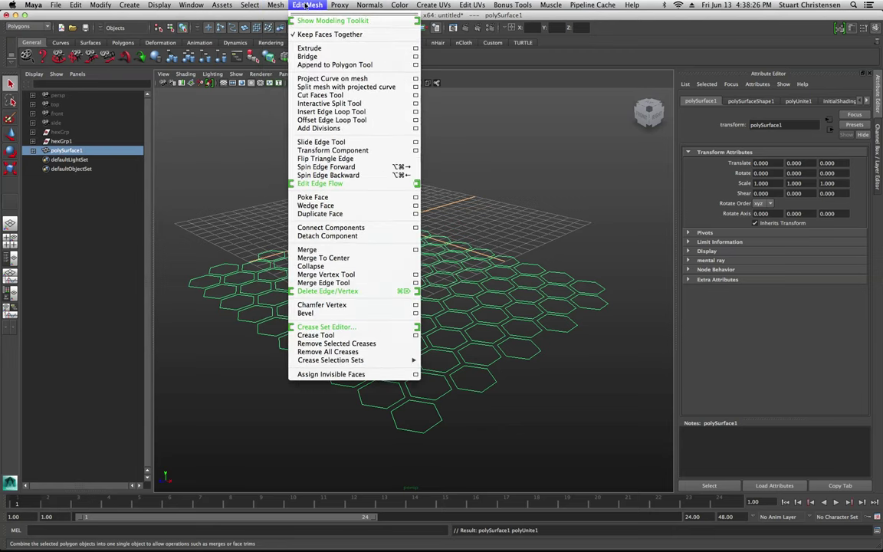
click(310, 49)
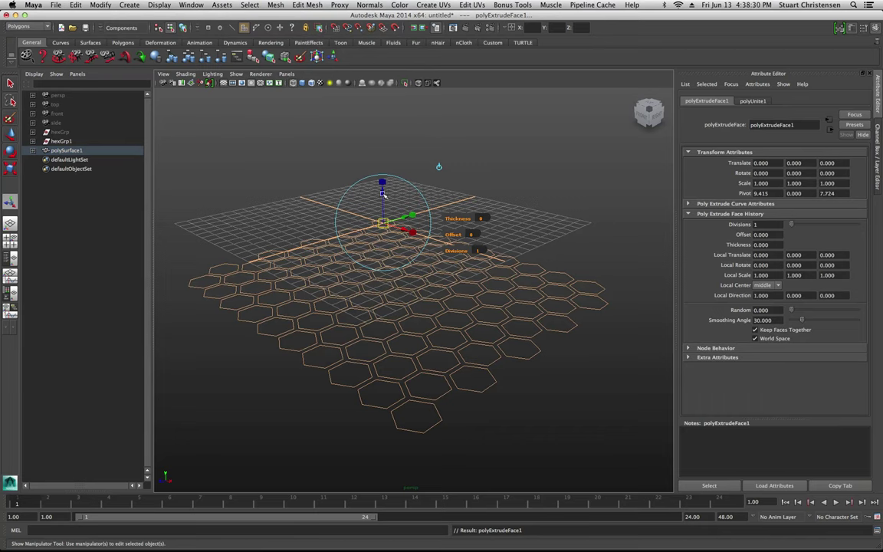
mouse_move(384, 194)
mouse_down()
mouse_move(378, 132)
mouse_move(387, 188)
mouse_up()
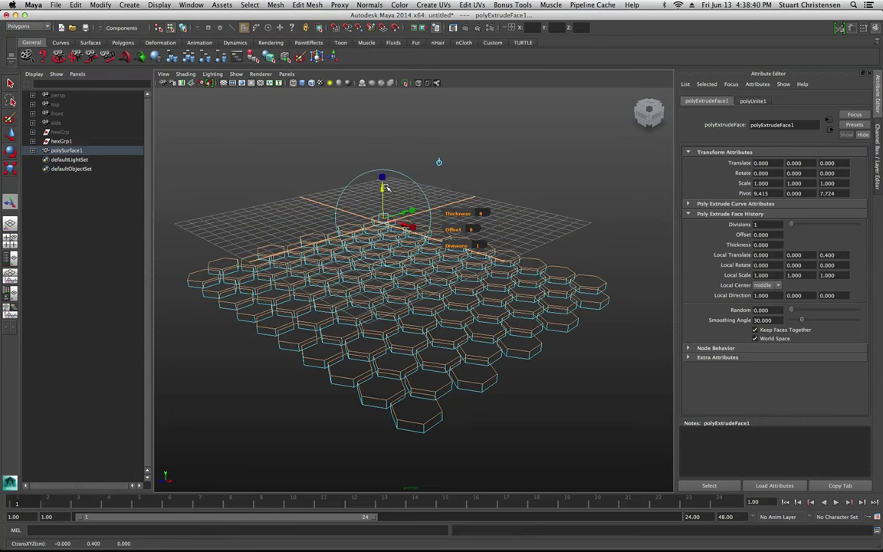
click(281, 150)
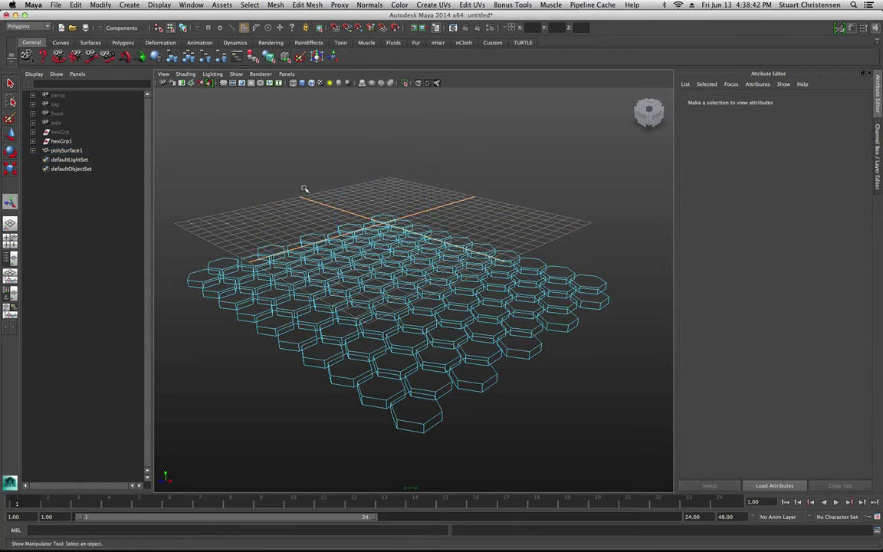
Step: Display the viewport shaded and select the extruded polySurface1 mesh to inspect it from a higher angle
click(311, 83)
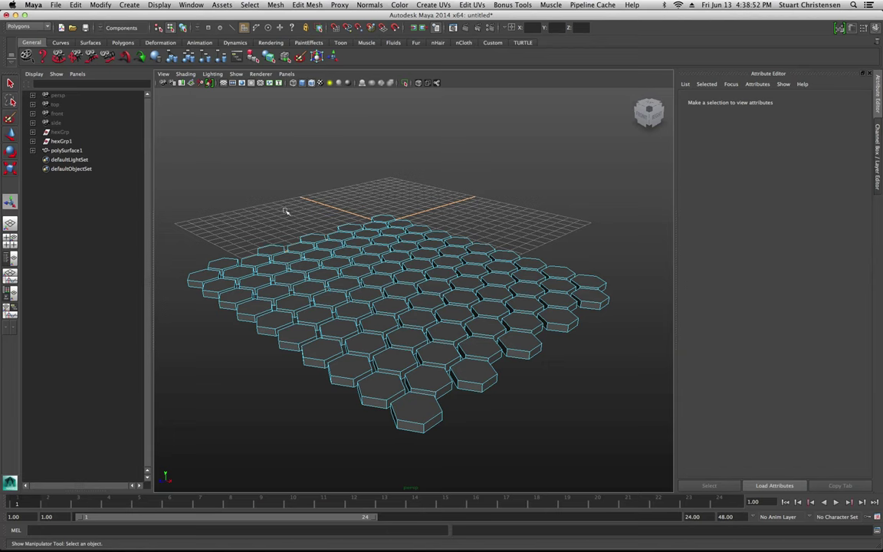
click(62, 142)
click(69, 150)
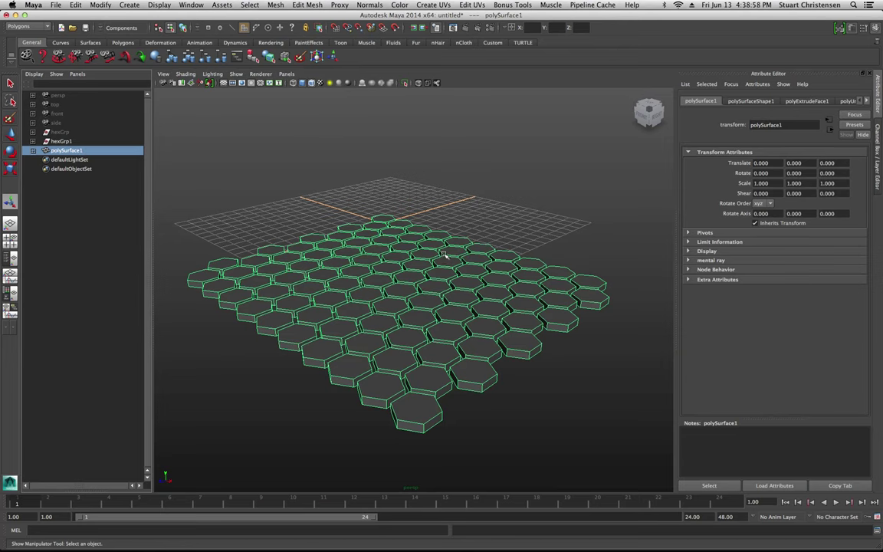
alt+drag(375, 301, 417, 312)
scroll(417, 313, down, 3)
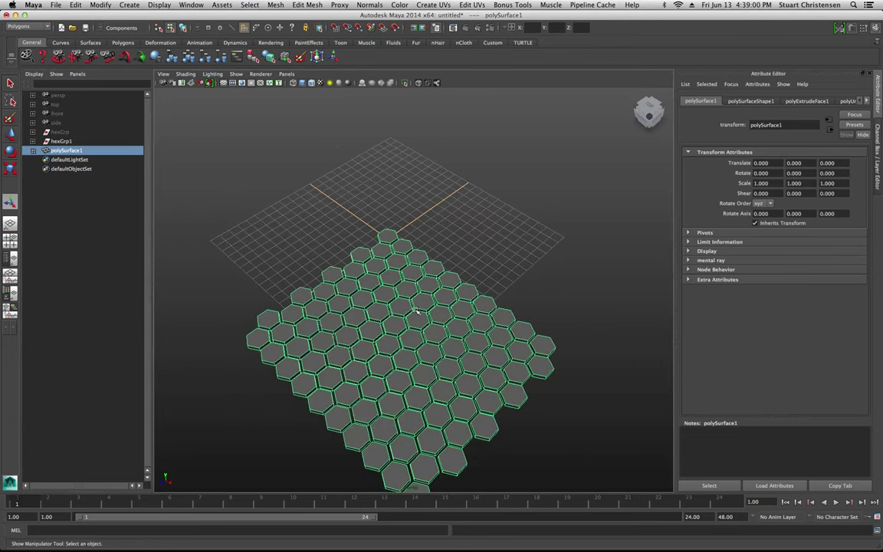
Step: Move the hexagon mesh polySurface1 onto the middle of the grid, by about -9.14 in X and -7.10 in Z
scroll(414, 308, down, 2)
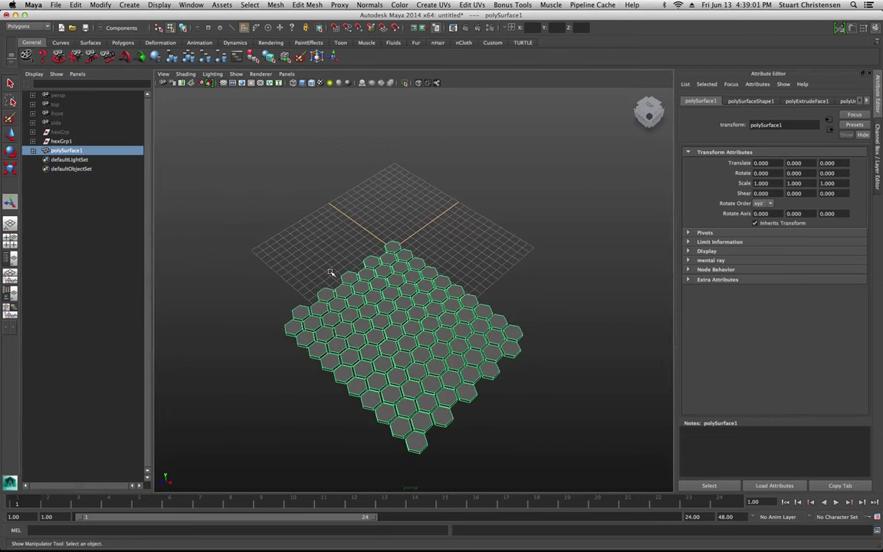
click(10, 132)
drag(371, 264, 364, 185)
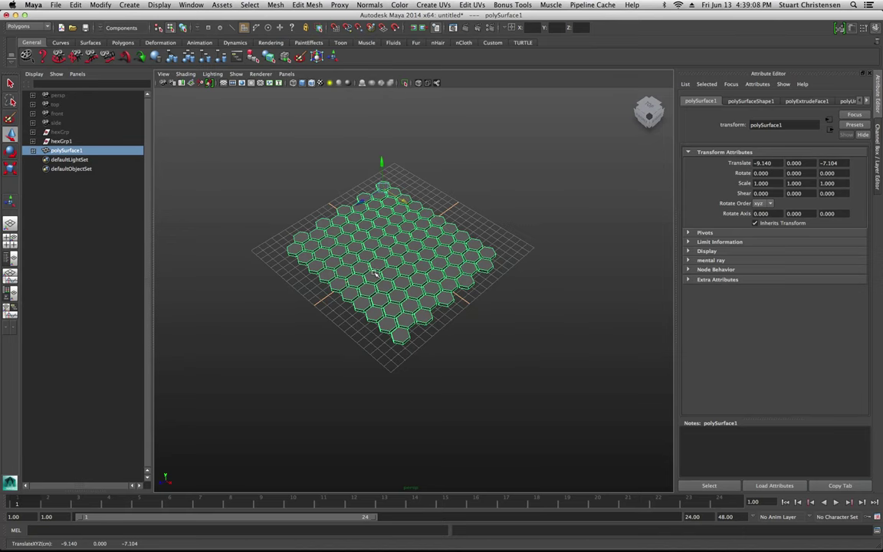
alt+drag(338, 247, 357, 224)
alt+drag(436, 283, 371, 220)
click(314, 175)
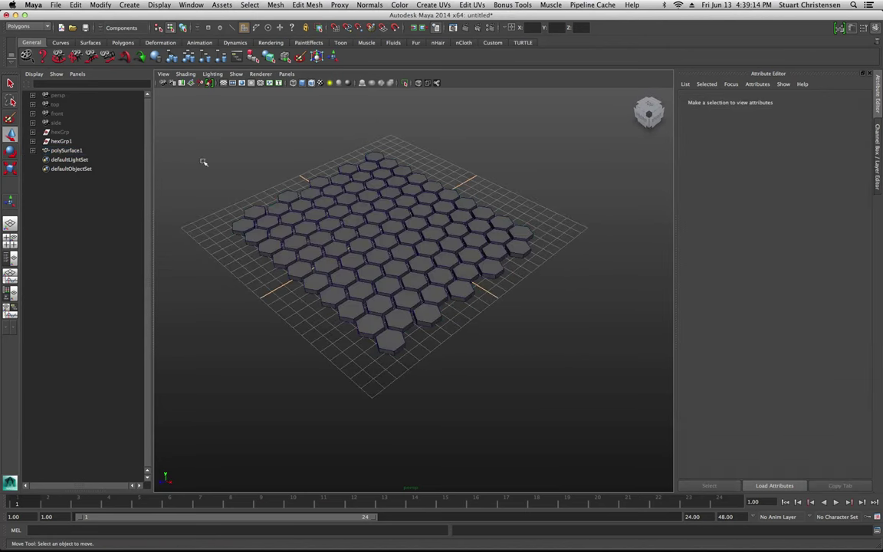
Step: Duplicate the hexagon mesh polySurface1 and hide the original as a backup
click(77, 150)
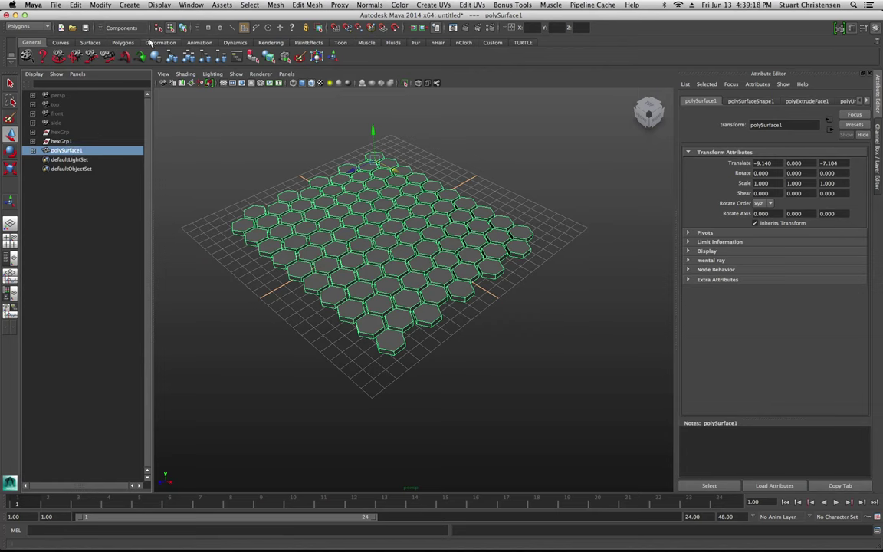
click(76, 5)
click(79, 230)
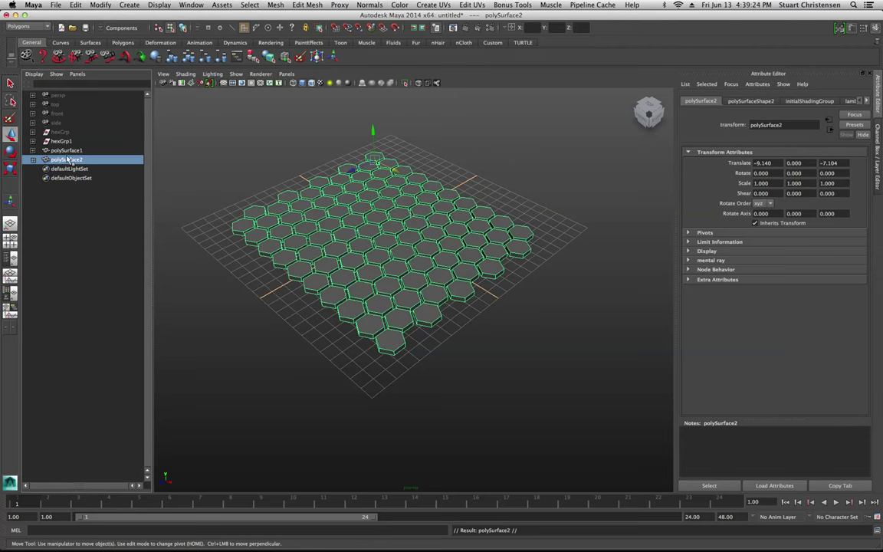
click(66, 150)
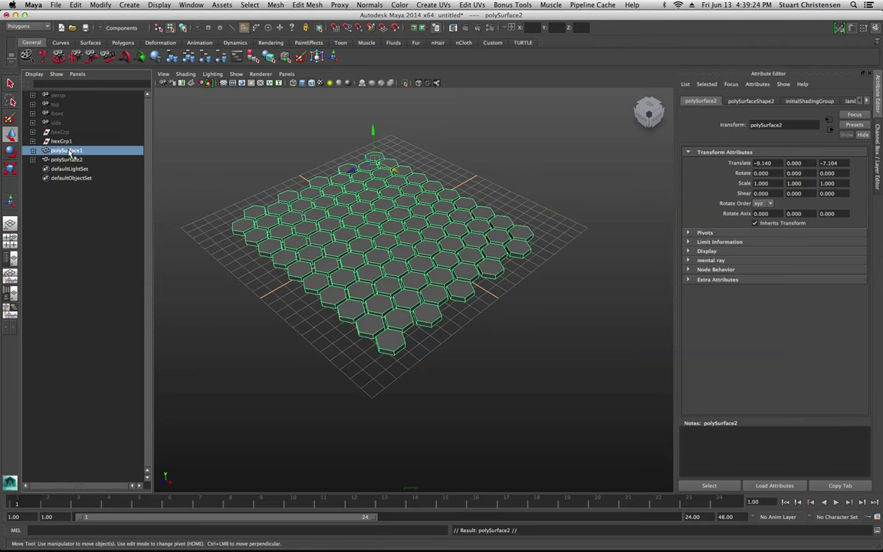
click(152, 6)
mouse_move(158, 52)
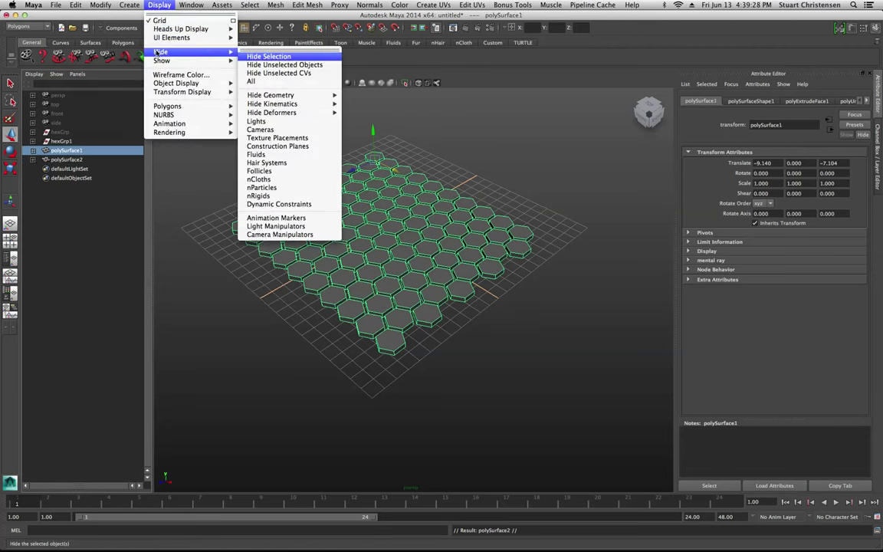
click(251, 57)
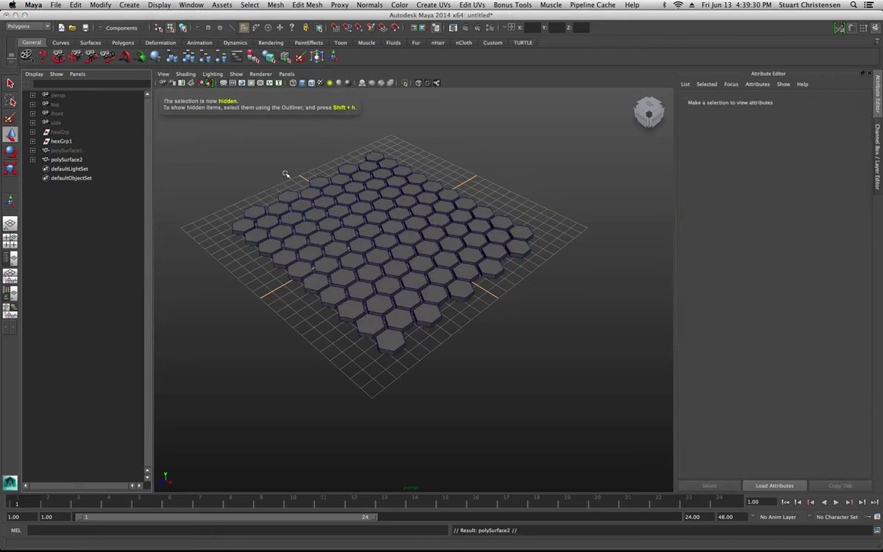
Step: Select the duplicate mesh polySurface2 and examine its extruded hexagons and the gaps between them from several angles
click(77, 160)
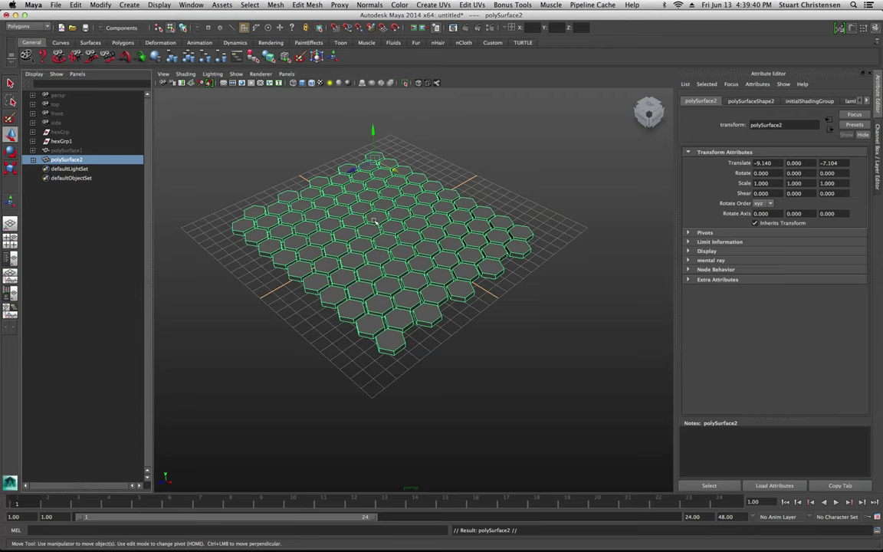
alt+drag(380, 224, 365, 213)
scroll(365, 213, up, 8)
scroll(390, 242, down, 5)
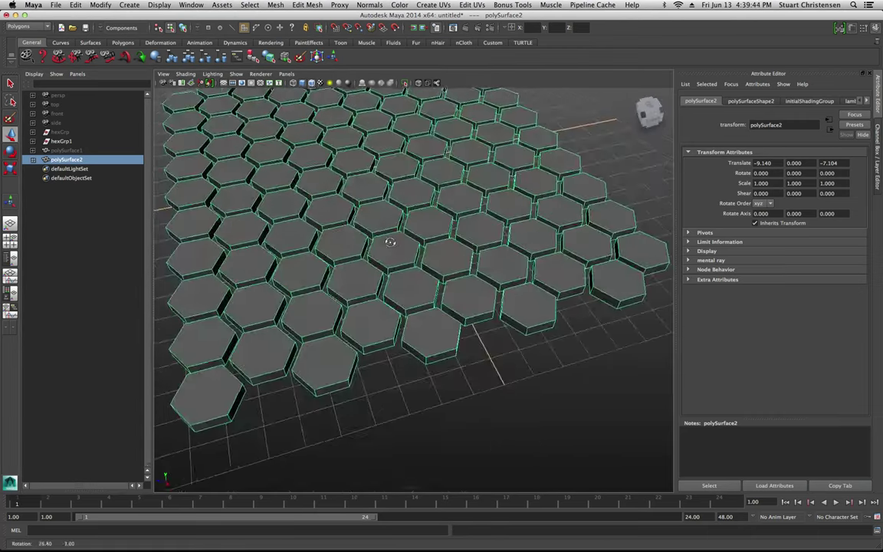
alt+drag(390, 242, 390, 263)
scroll(390, 263, up, 5)
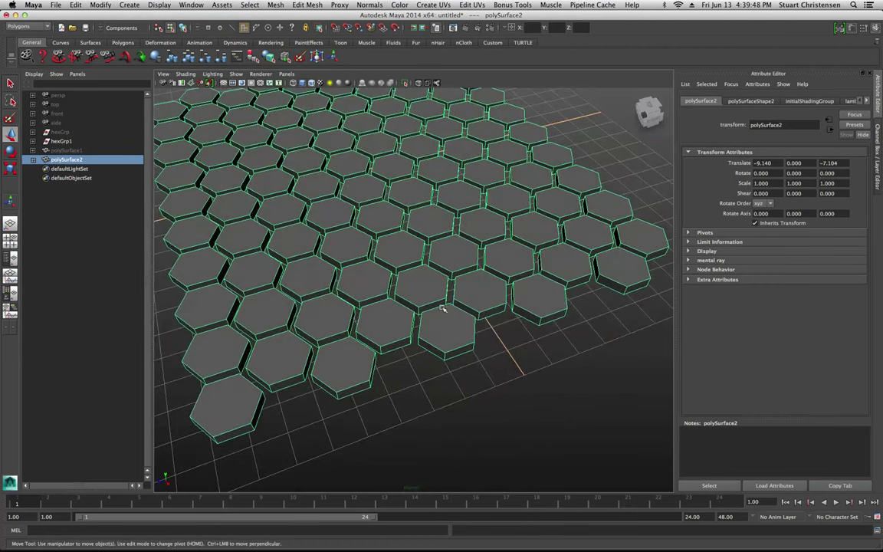
scroll(371, 280, down, 4)
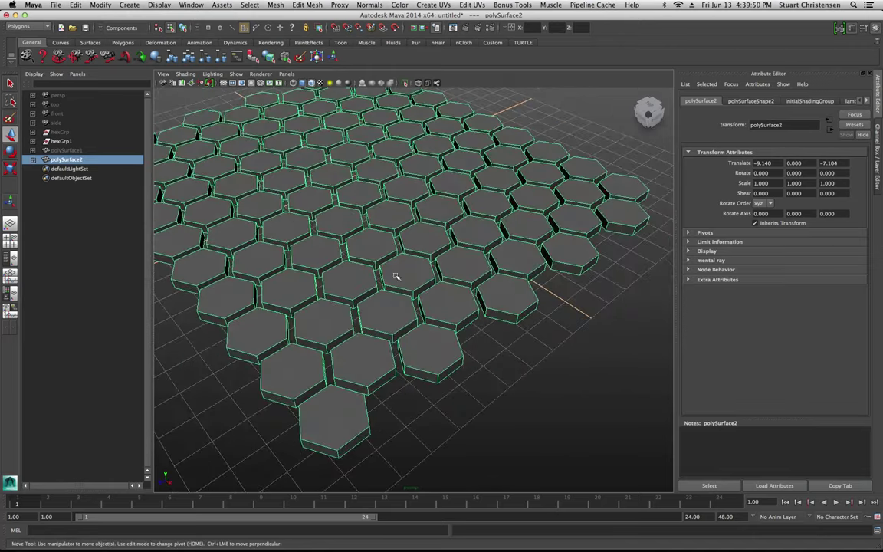
alt+drag(398, 276, 364, 244)
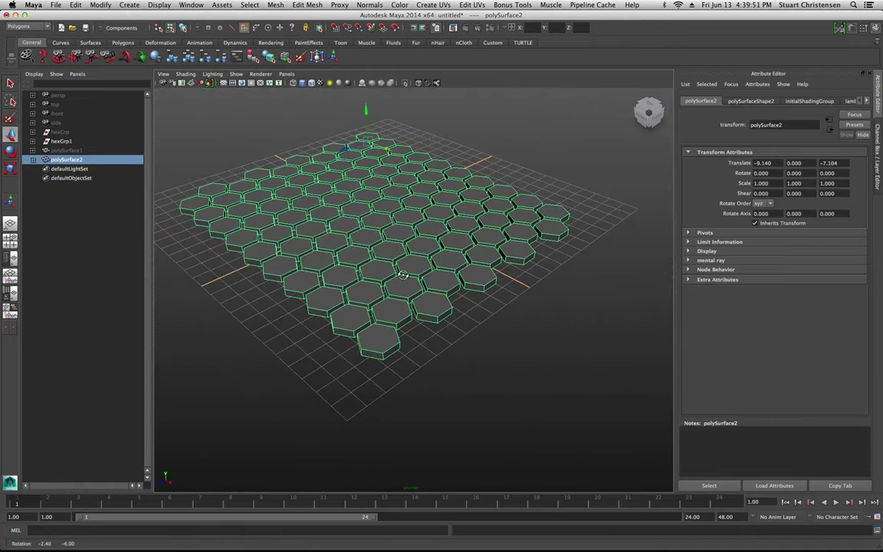
Step: Create a flat polygon cube about 24.3 wide, 23.8 deep and 0.28 high, covering the whole hexagon field
click(270, 121)
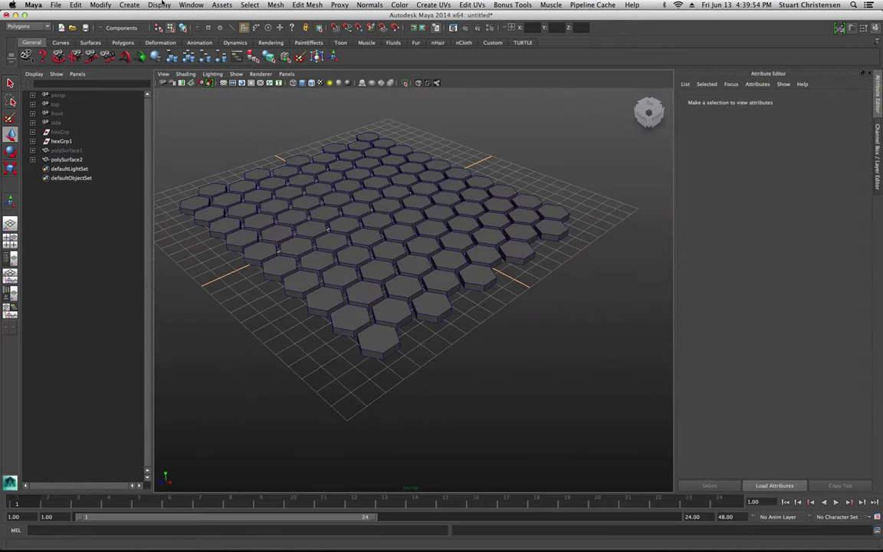
click(124, 5)
mouse_move(161, 30)
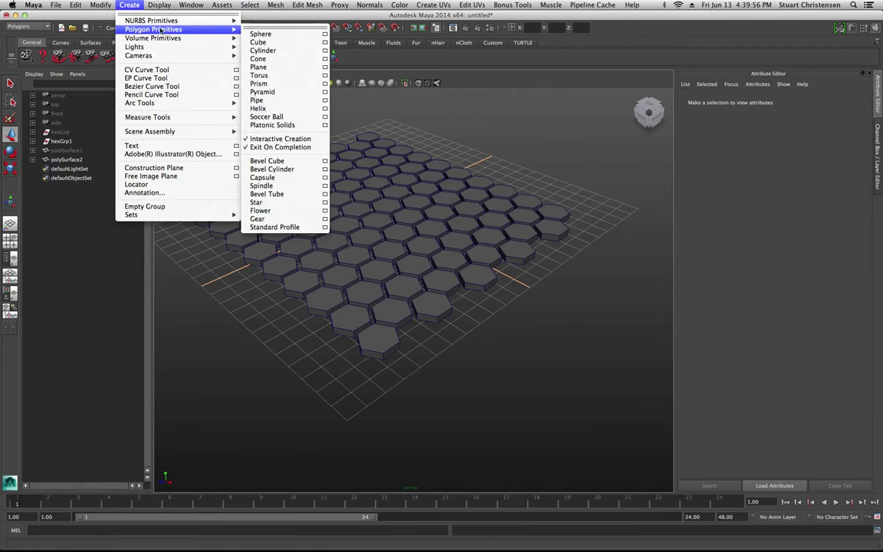
click(257, 42)
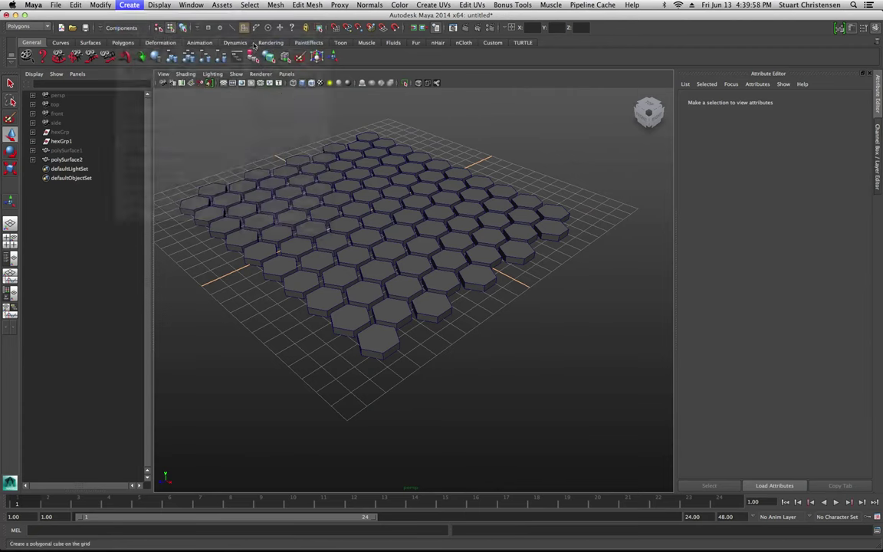
drag(346, 414, 394, 197)
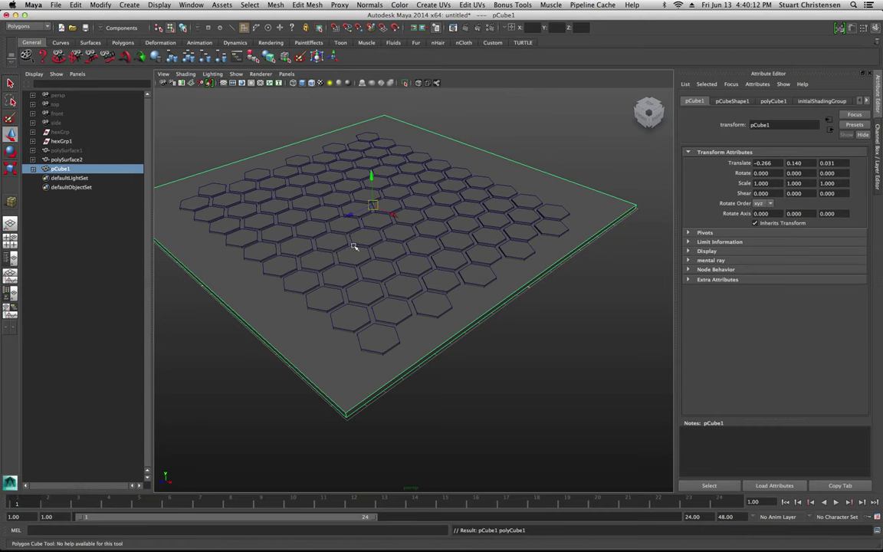
Step: Set the flat cube's subdivisions to 2 in width and 2 in depth
click(771, 102)
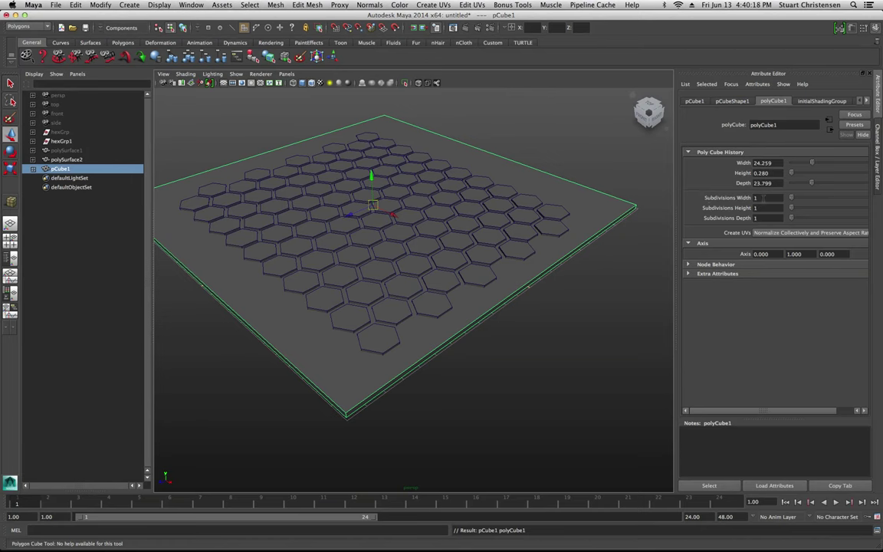
click(764, 198)
click(763, 207)
click(757, 217)
key(Tab)
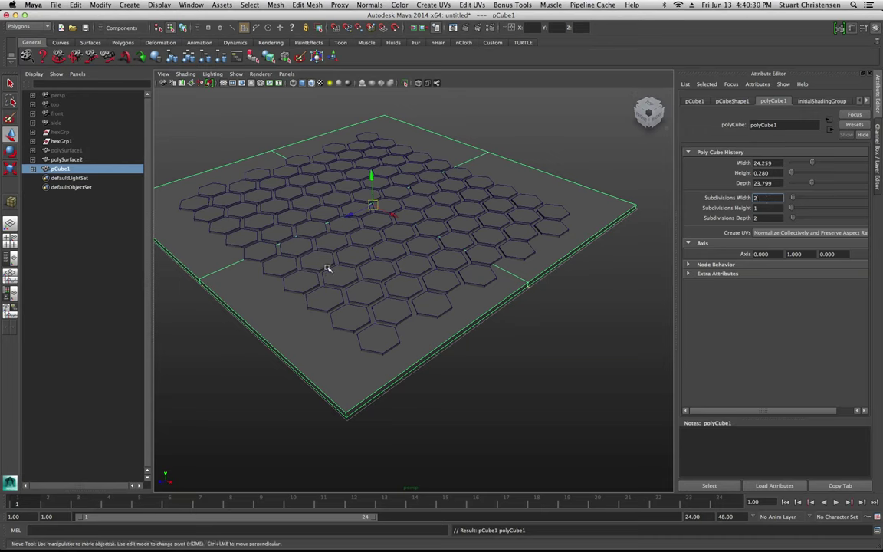
Step: Scale the flat cube to about 0.51 in Y and raise it within the thickness of the hexagons
alt+drag(297, 241, 347, 222)
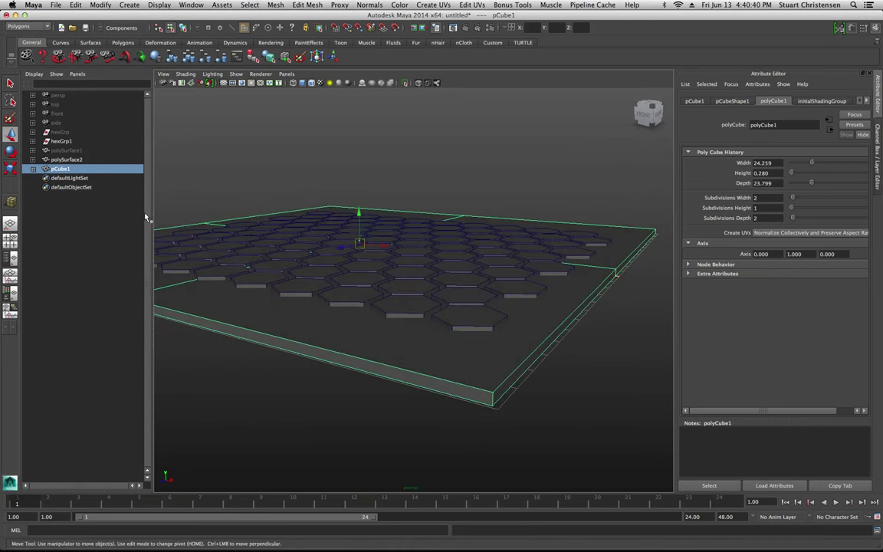
click(10, 167)
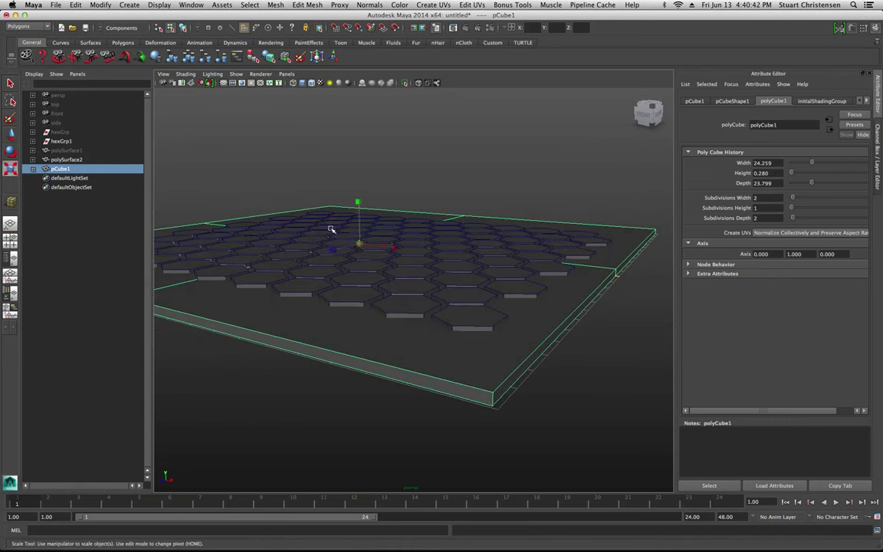
drag(358, 202, 359, 222)
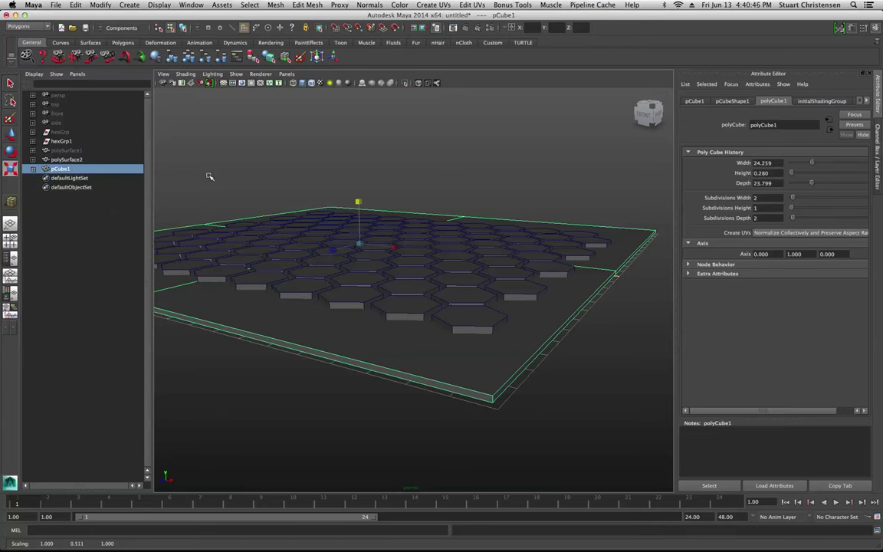
key(w)
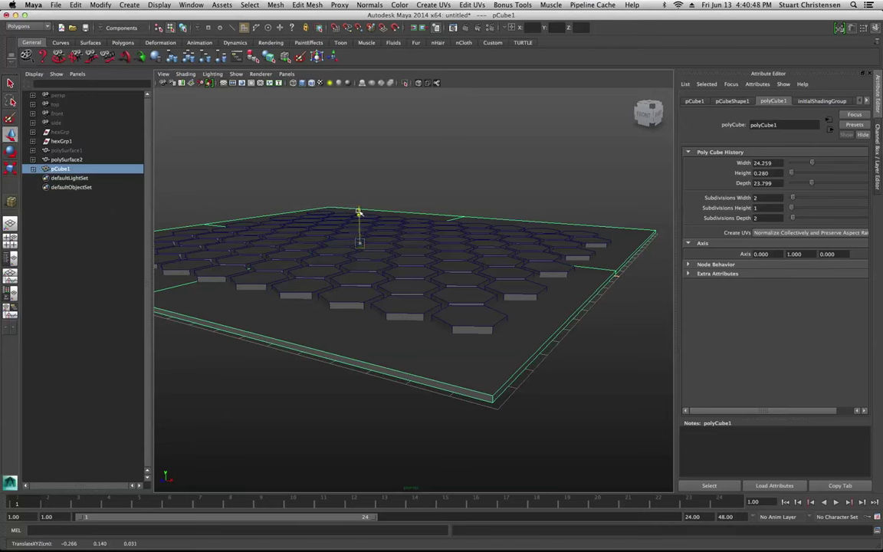
drag(358, 211, 393, 237)
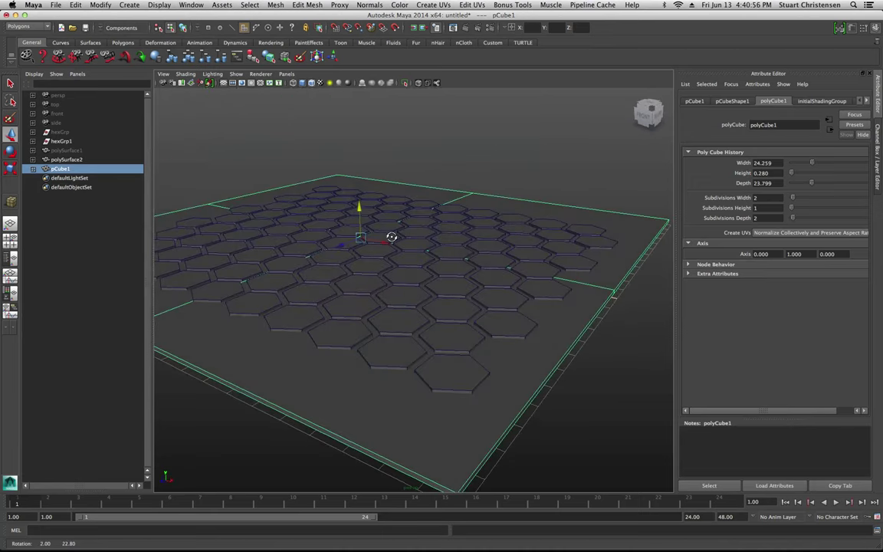
alt+right_drag(419, 254, 383, 276)
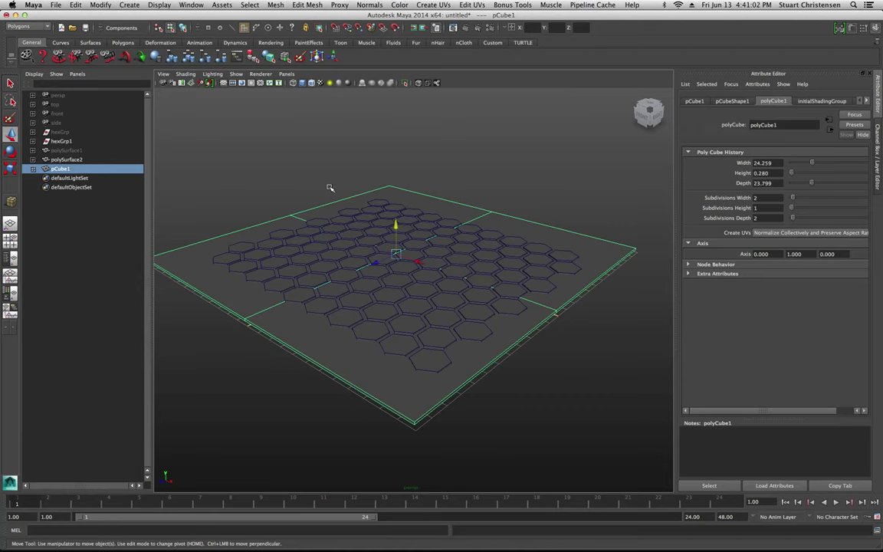
Step: Try to run a Boolean Difference with the hexagon mesh polySurface2 selected
click(298, 196)
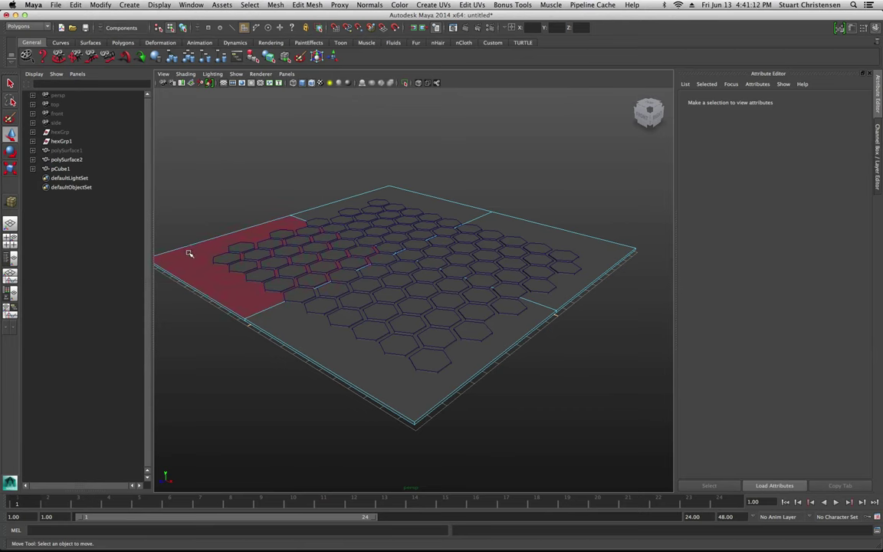
click(69, 160)
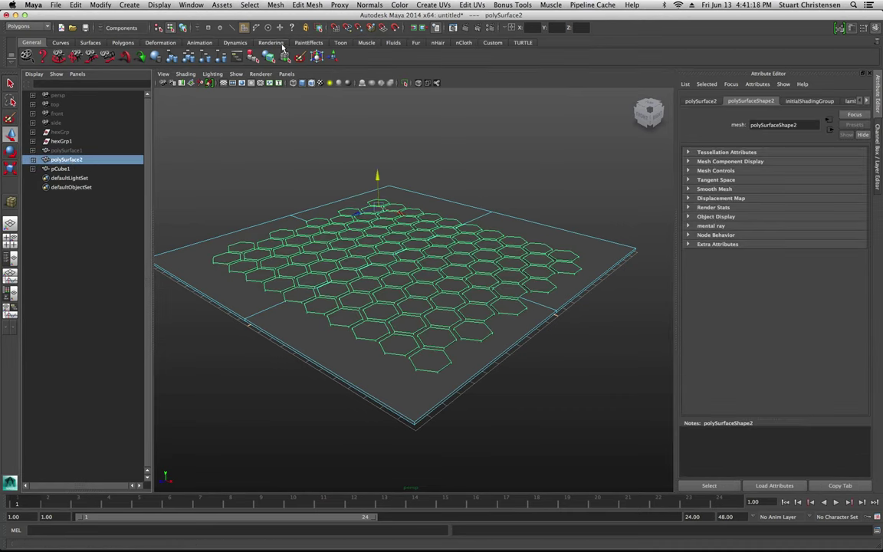
click(275, 5)
mouse_move(279, 46)
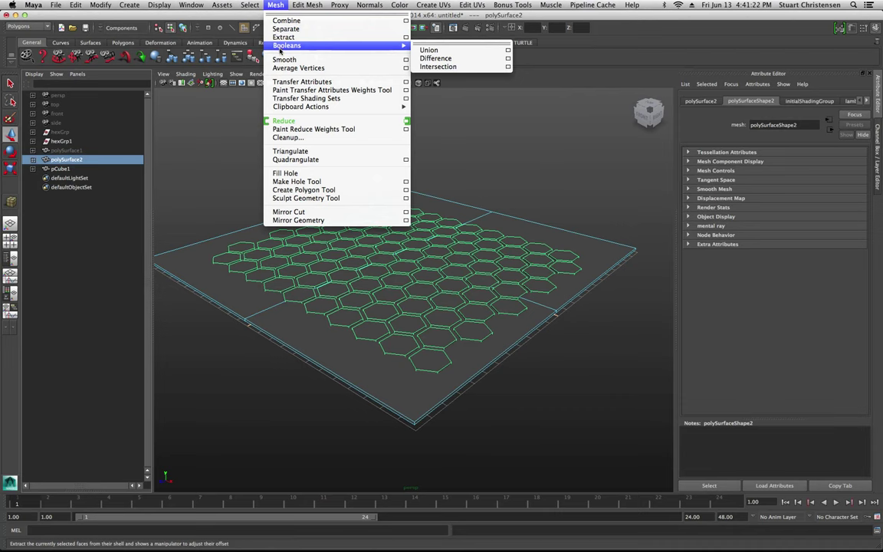
click(434, 59)
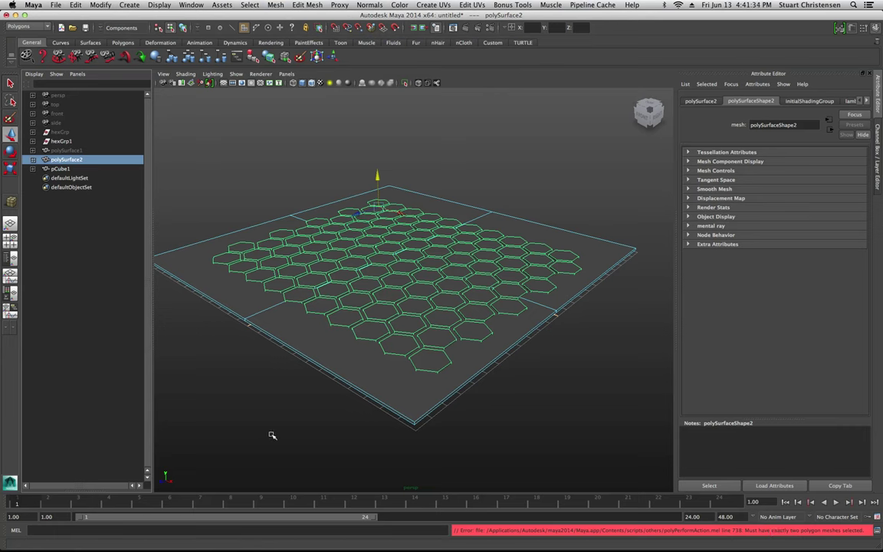
Step: Return to object mode and subtract the hexagon mesh polySurface2 from the flat cube pCube1 with a Boolean Difference
click(256, 407)
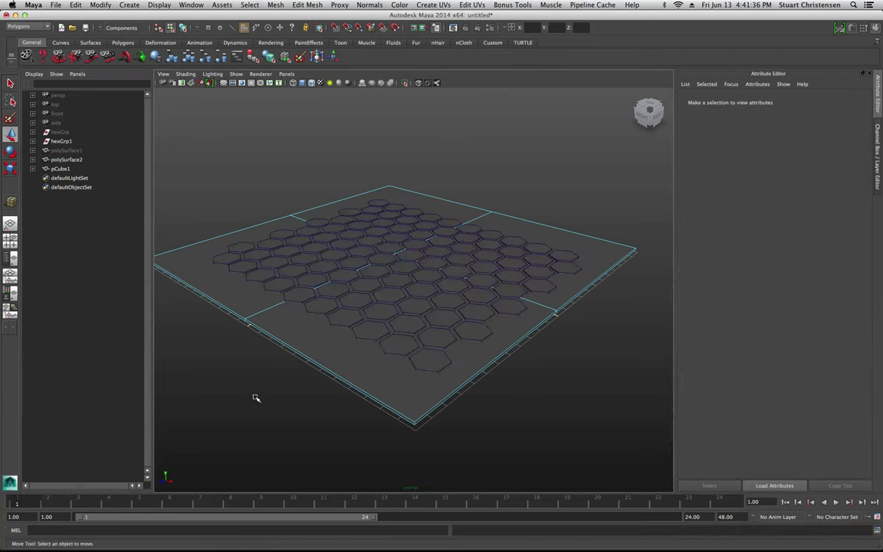
right_drag(288, 331, 295, 288)
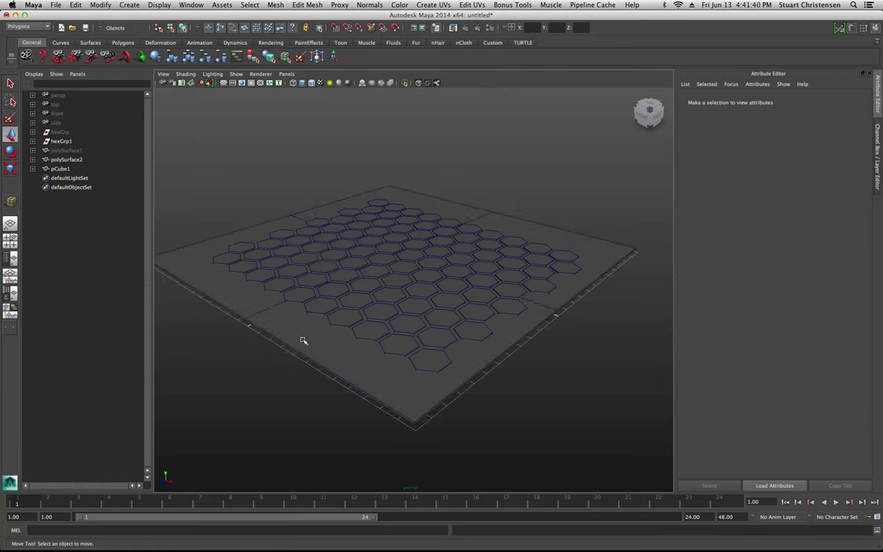
click(303, 340)
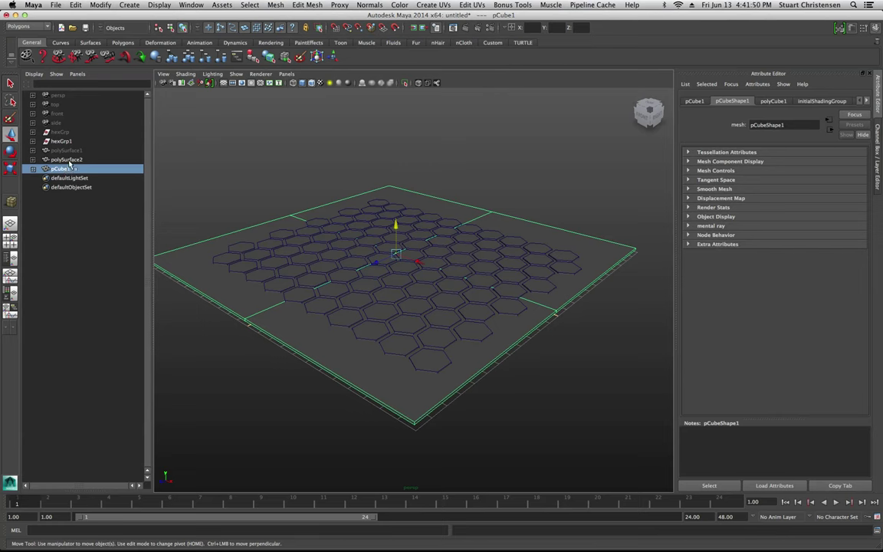
click(68, 159)
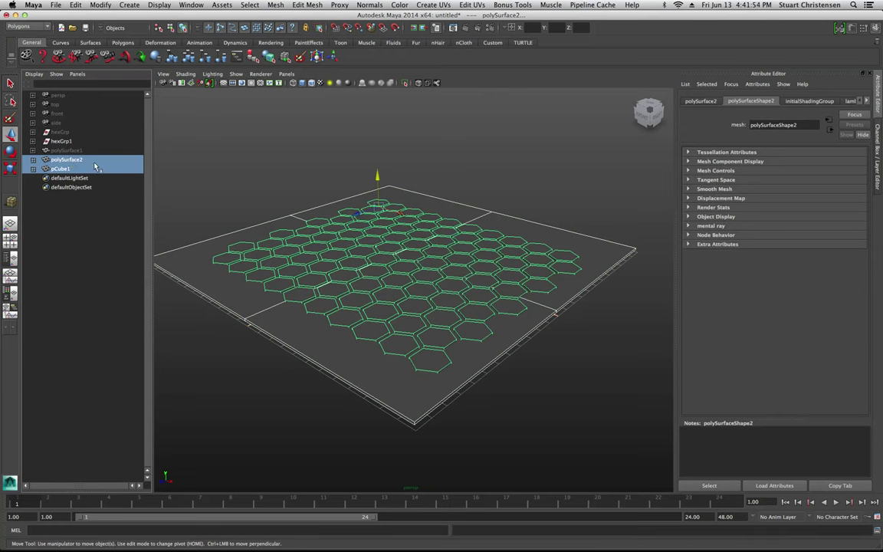
click(275, 4)
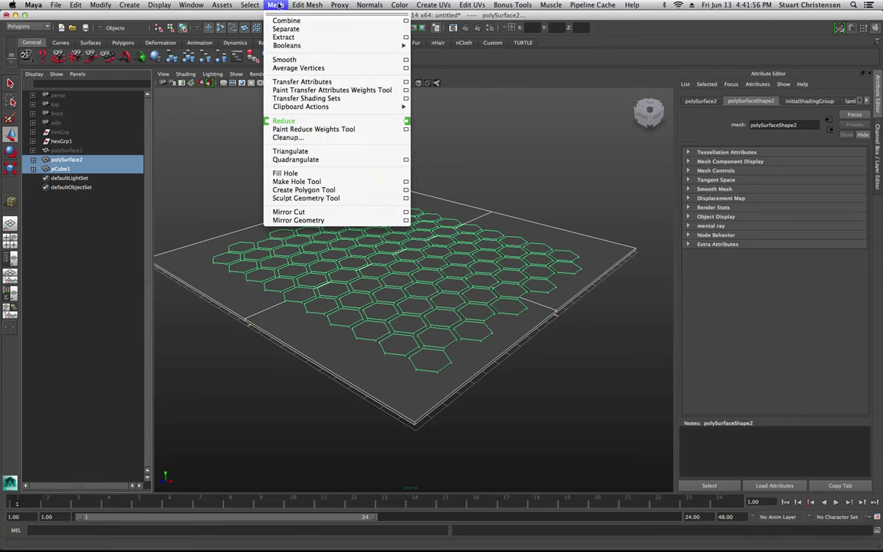
mouse_move(286, 47)
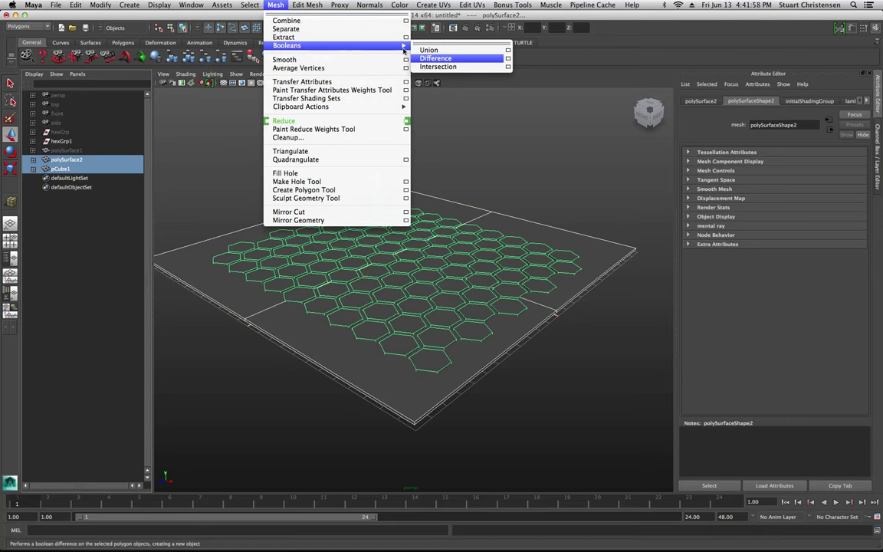
click(433, 59)
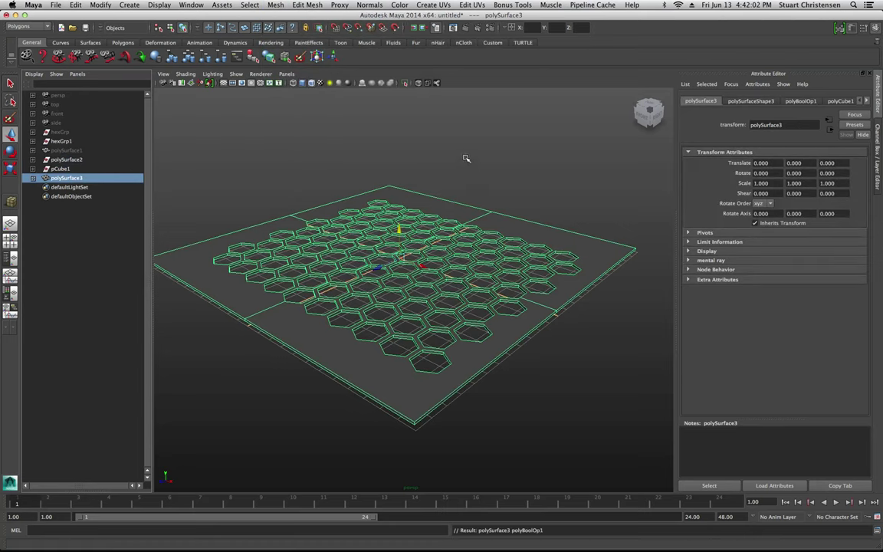
Step: Inspect the perforated hexagon panel from several angles and render the perspective view with mental ray
click(269, 153)
alt+drag(273, 174, 374, 213)
alt+right_drag(357, 203, 486, 264)
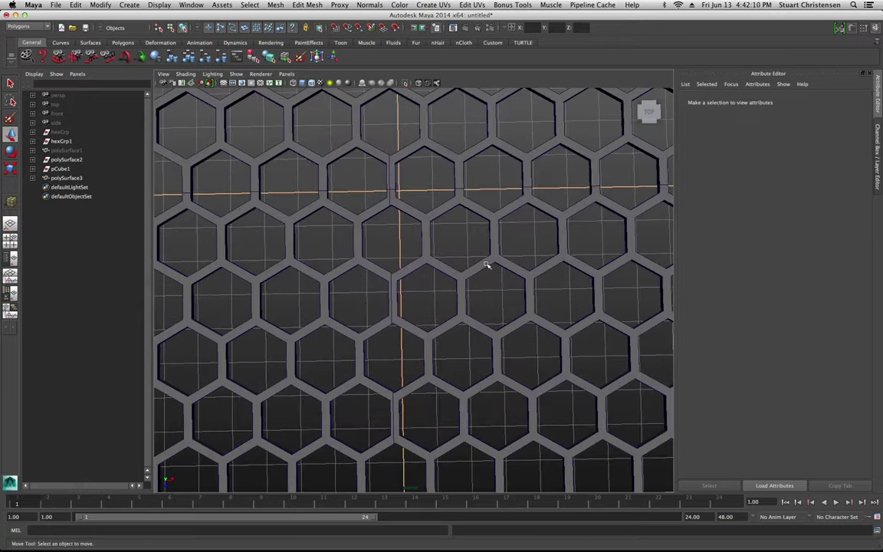
alt+drag(487, 265, 419, 227)
alt+right_drag(419, 227, 411, 227)
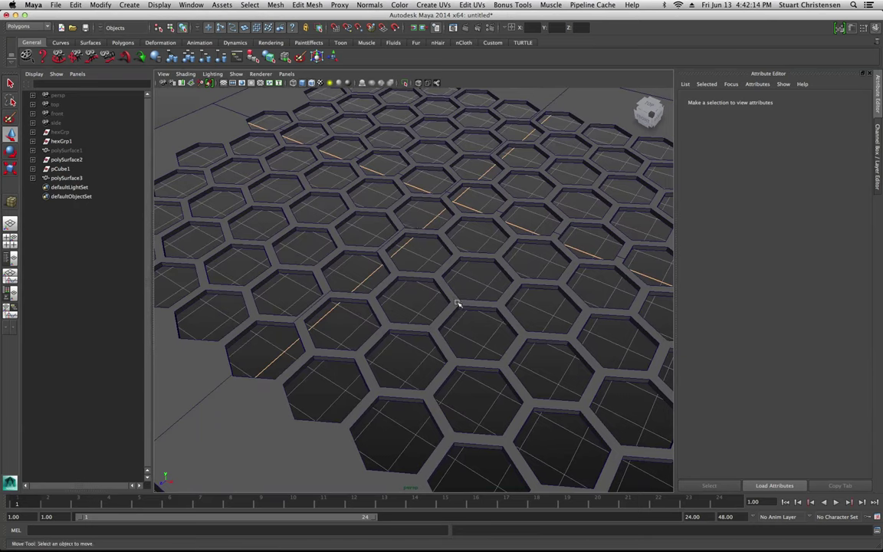
alt+right_drag(459, 301, 376, 280)
alt+drag(377, 279, 407, 256)
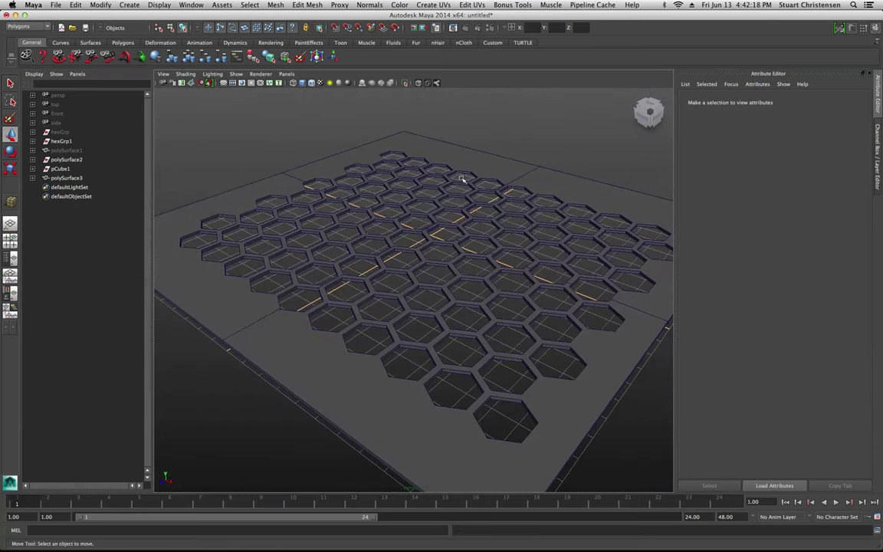
click(466, 28)
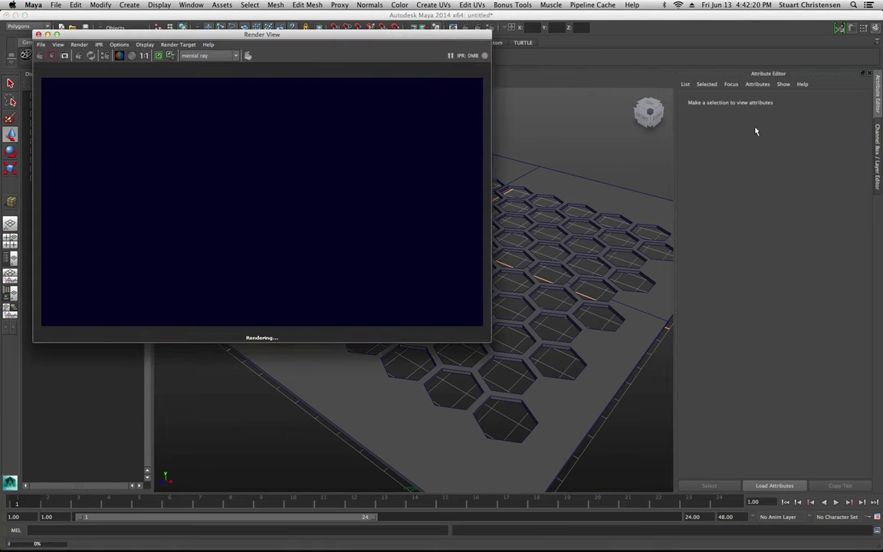
drag(321, 33, 473, 126)
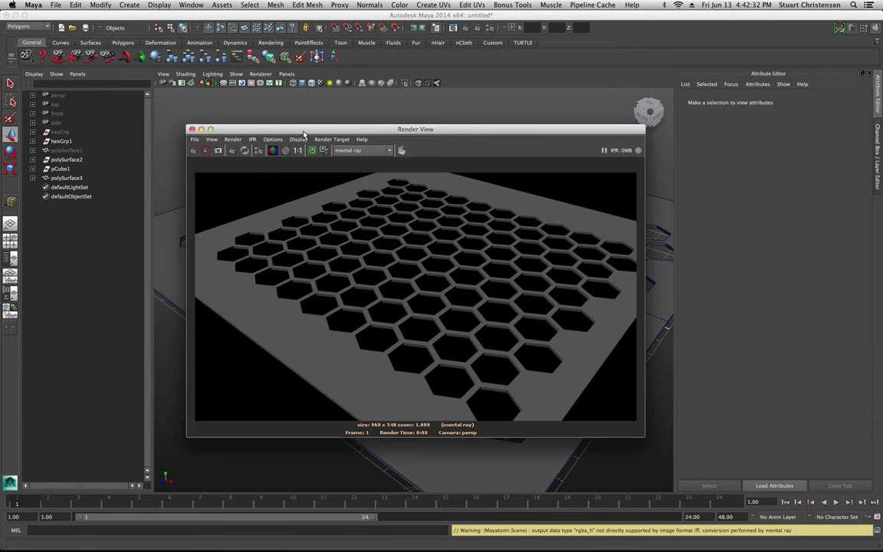
drag(302, 131, 307, 130)
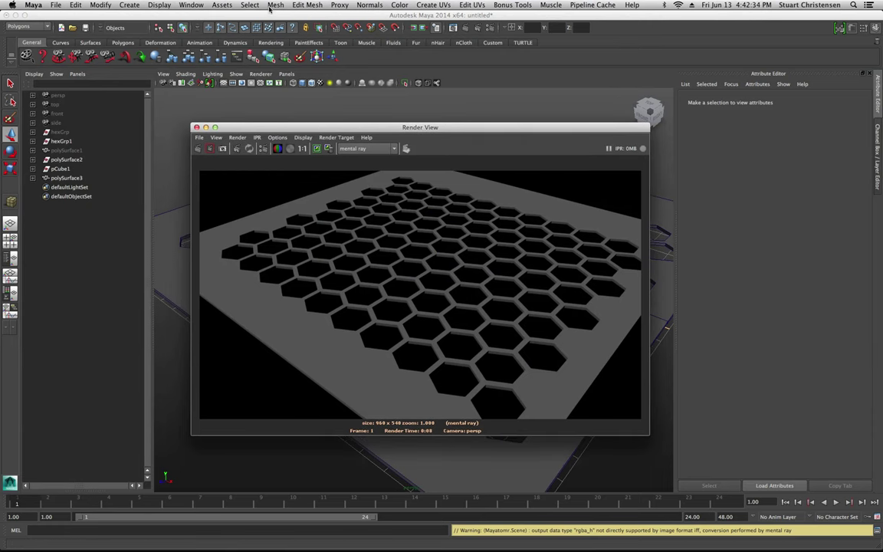
Step: Open the UV Texture Editor for the perforated panel polySurface3 and apply Automatic Mapping to its UVs
click(191, 5)
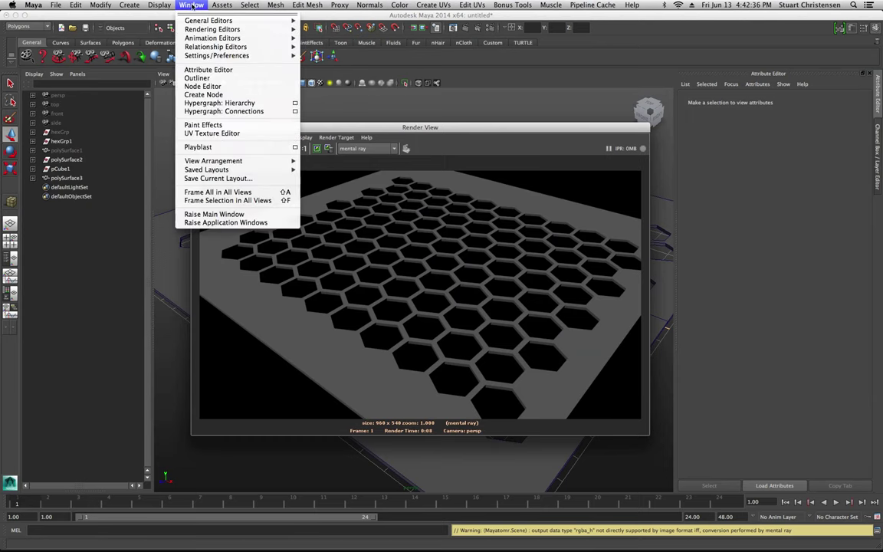
click(201, 135)
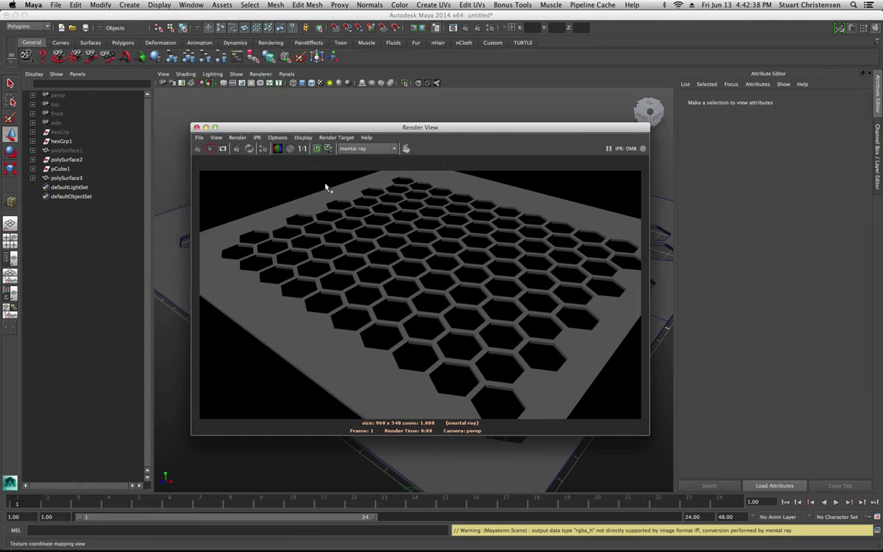
drag(596, 61, 543, 68)
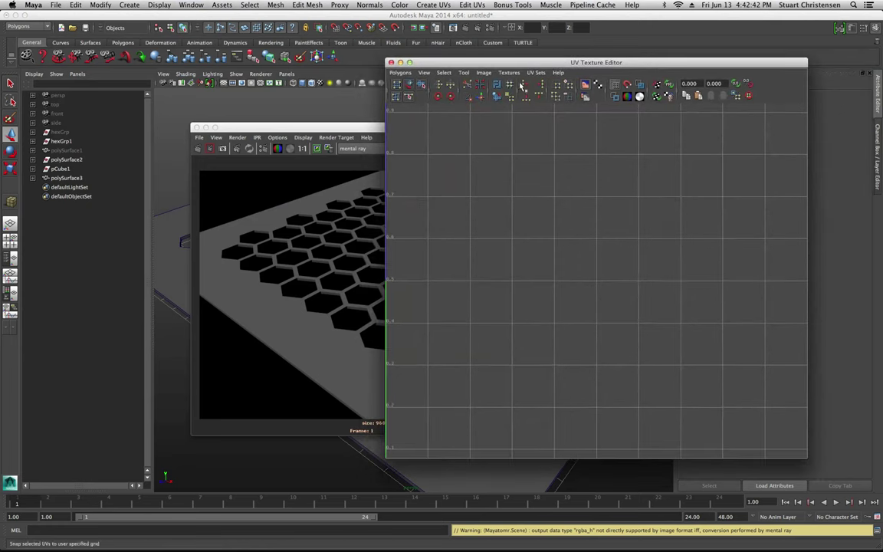
drag(341, 127, 552, 146)
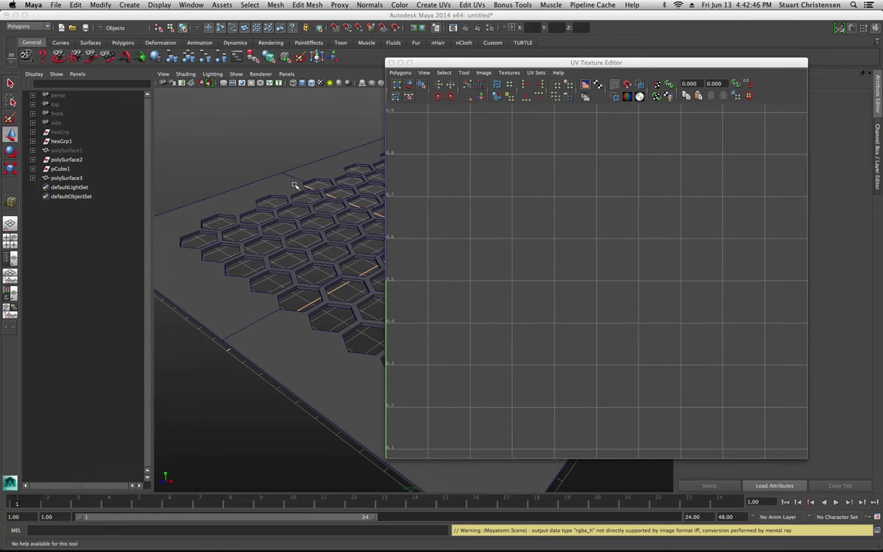
click(264, 166)
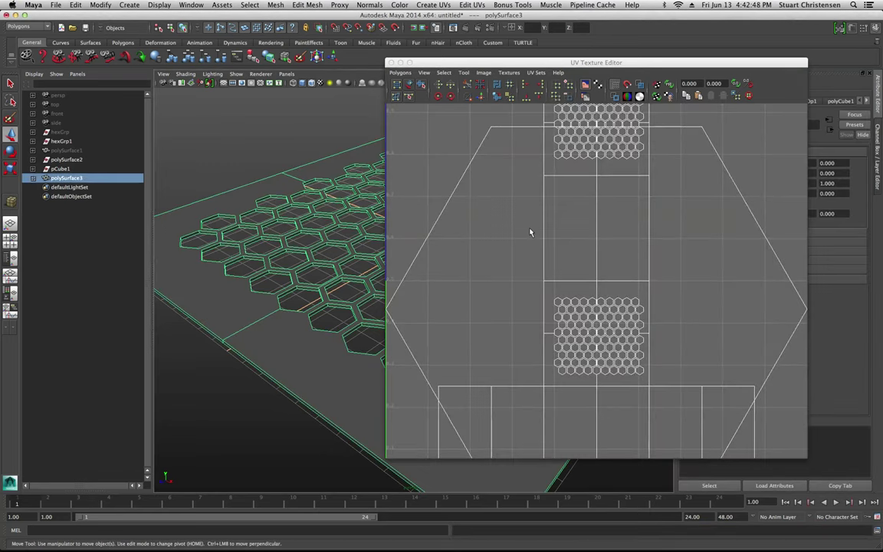
key(f)
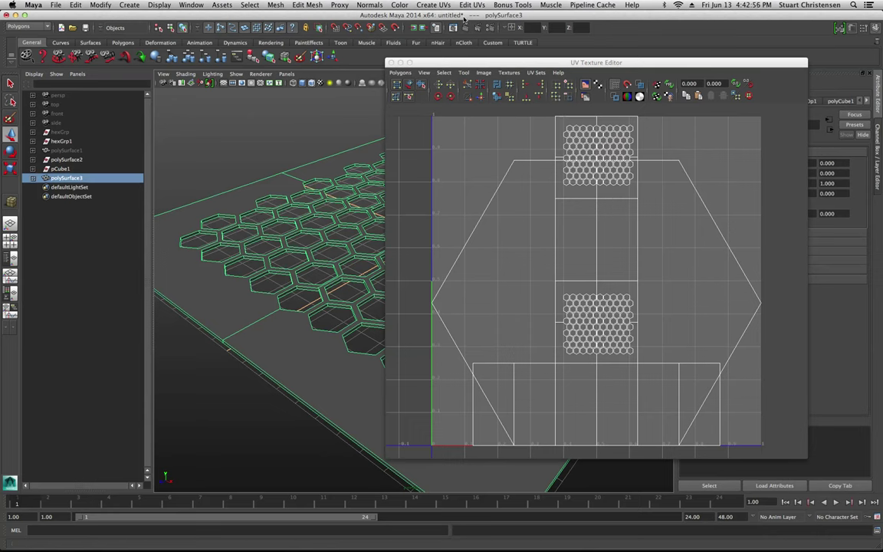
click(434, 5)
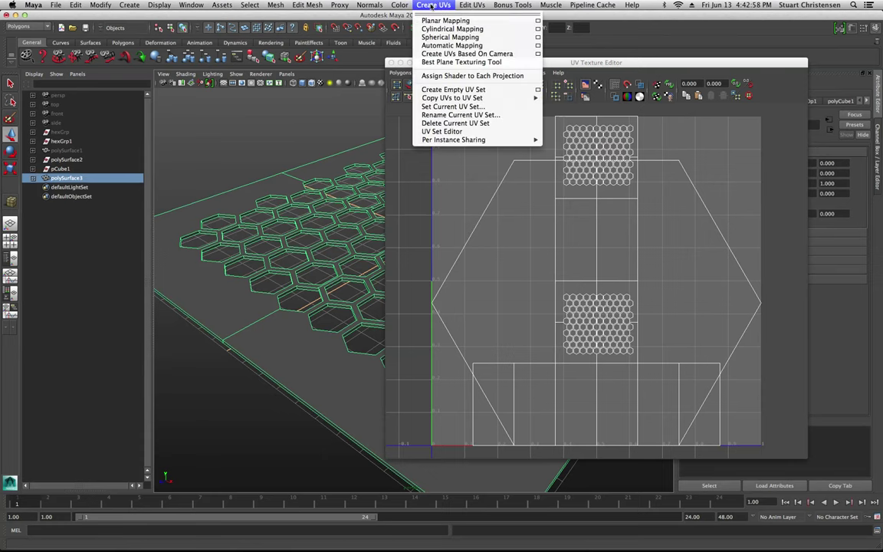
click(453, 45)
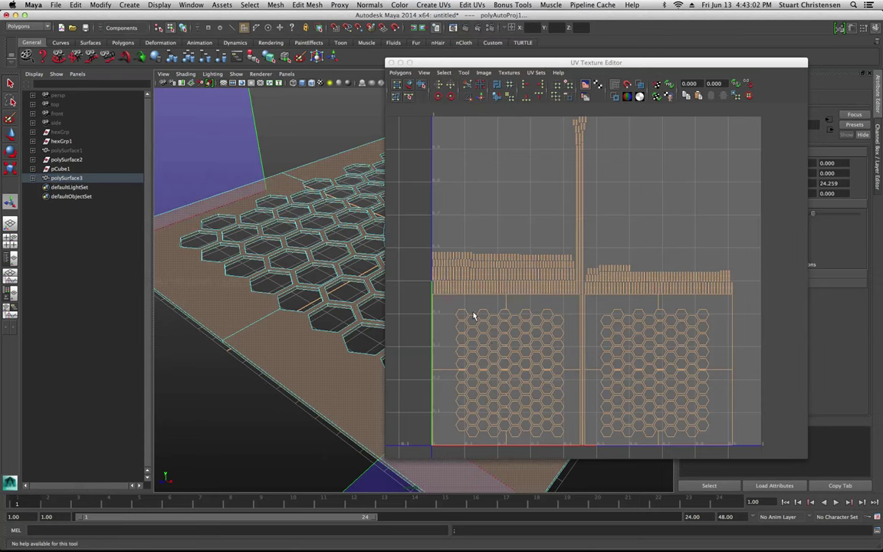
Step: Check the UVs of the panel's quadrant faces one at a time in the UV Texture Editor
click(476, 307)
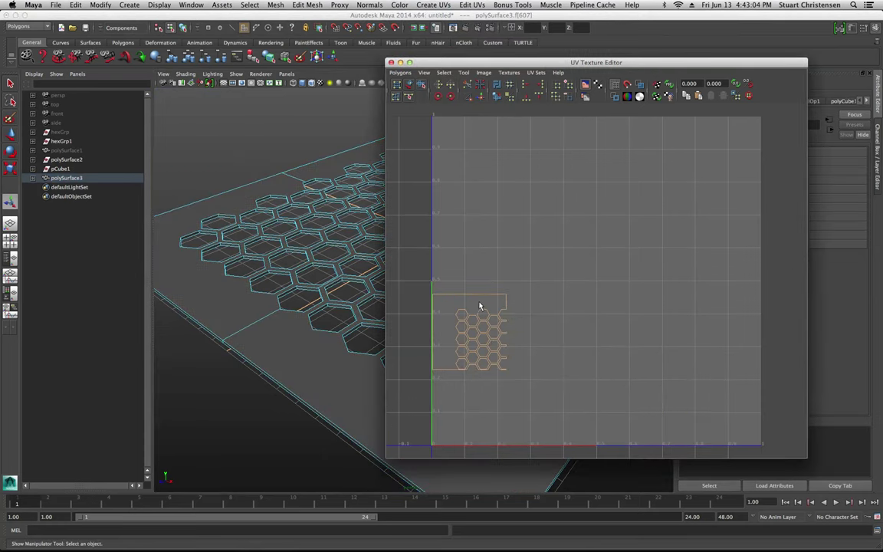
click(275, 322)
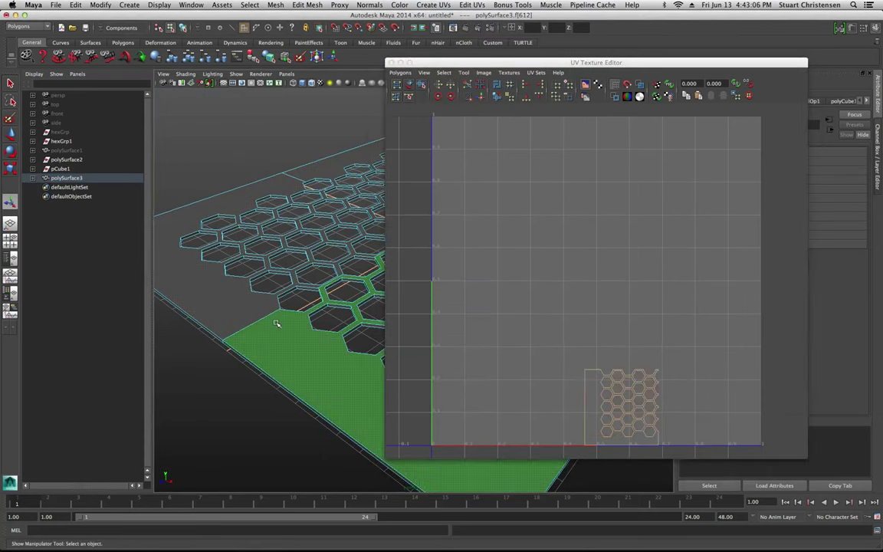
click(244, 238)
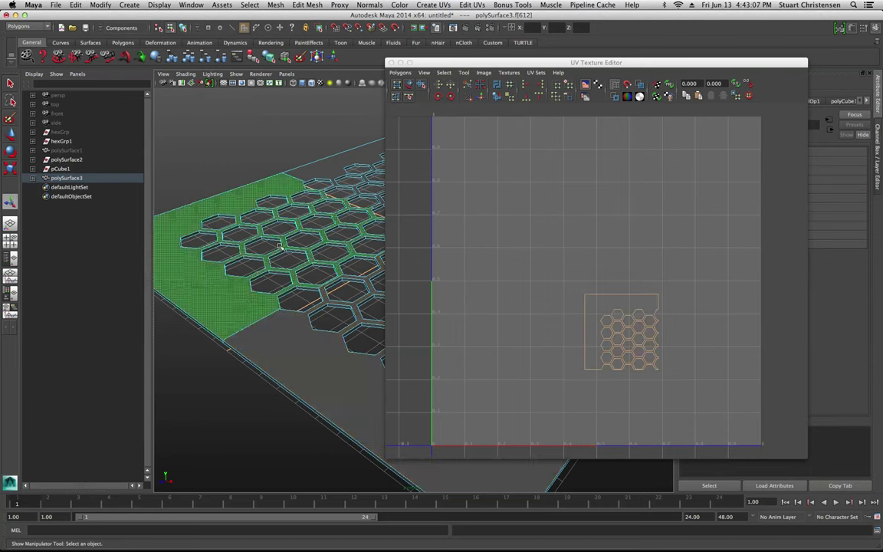
click(330, 177)
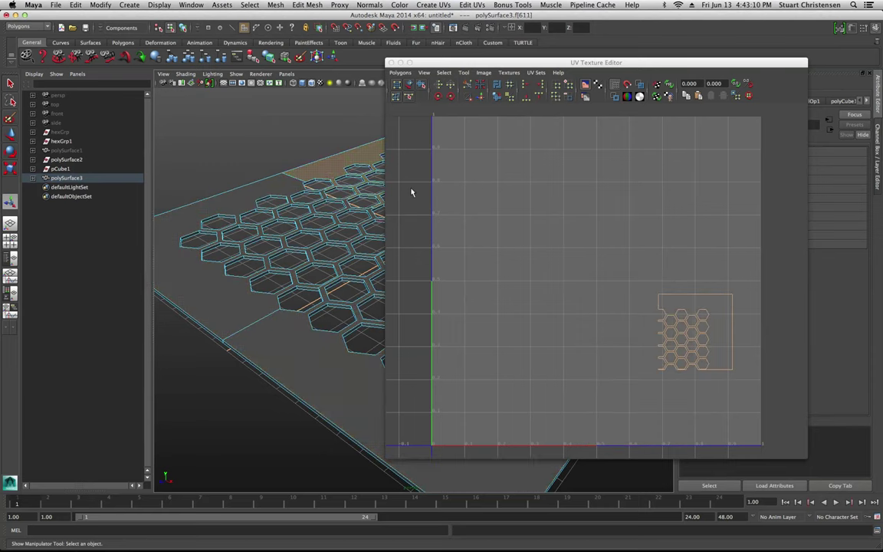
drag(393, 61, 475, 50)
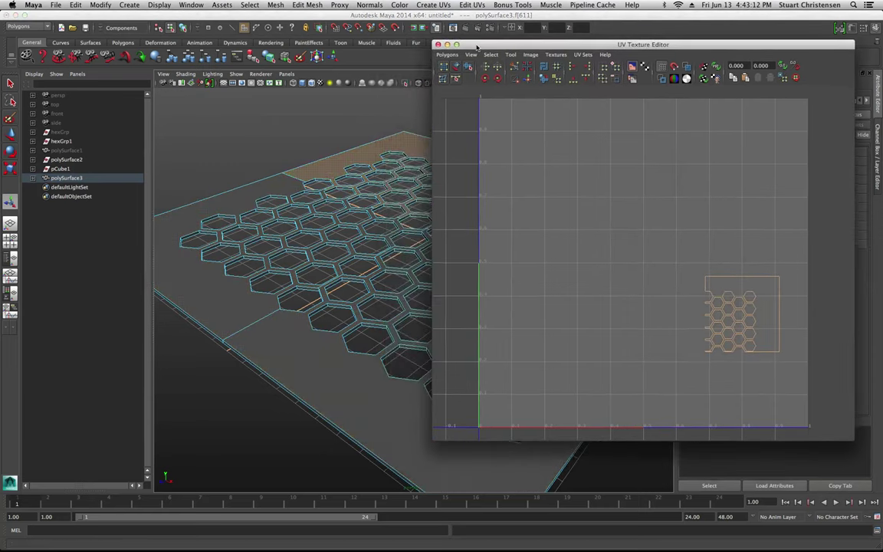
Step: Select all four upper quadrant faces of the panel together, examine their combined UVs, and close the UV Texture Editor
click(240, 197)
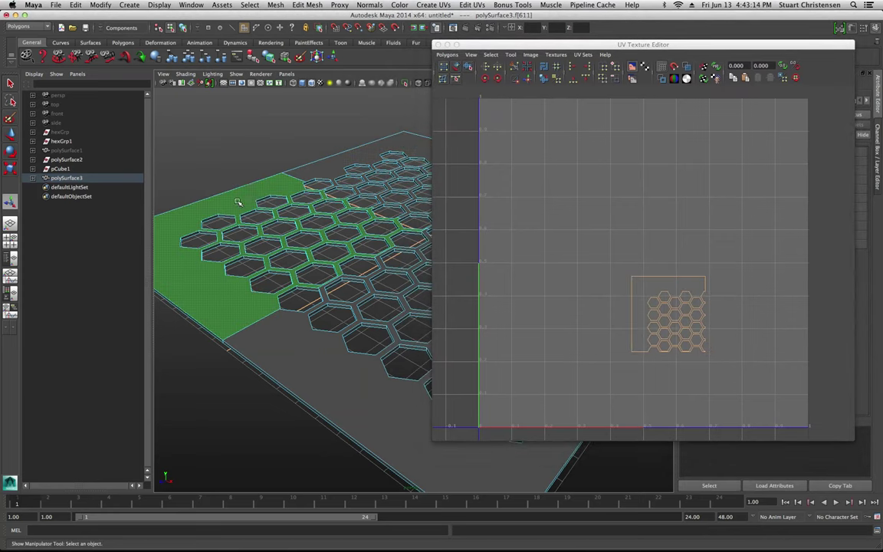
shift+click(334, 167)
shift+click(292, 355)
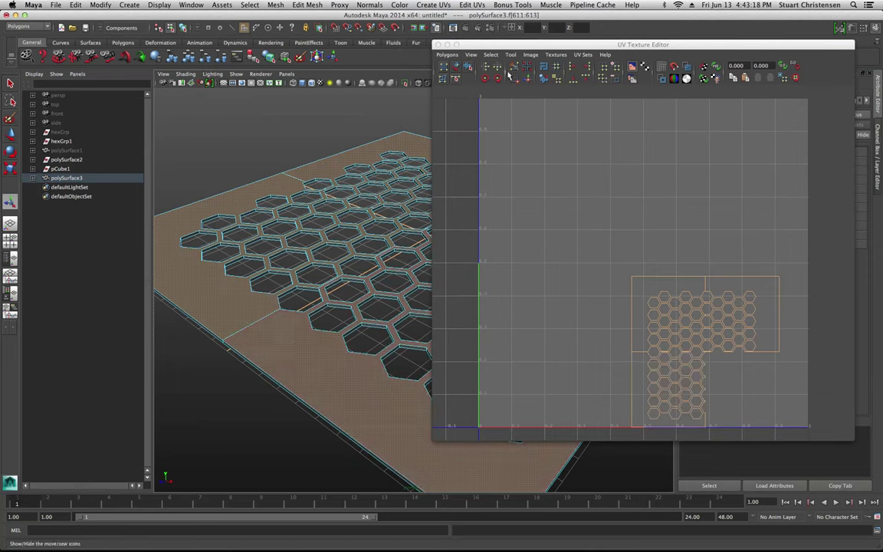
drag(496, 47, 430, 249)
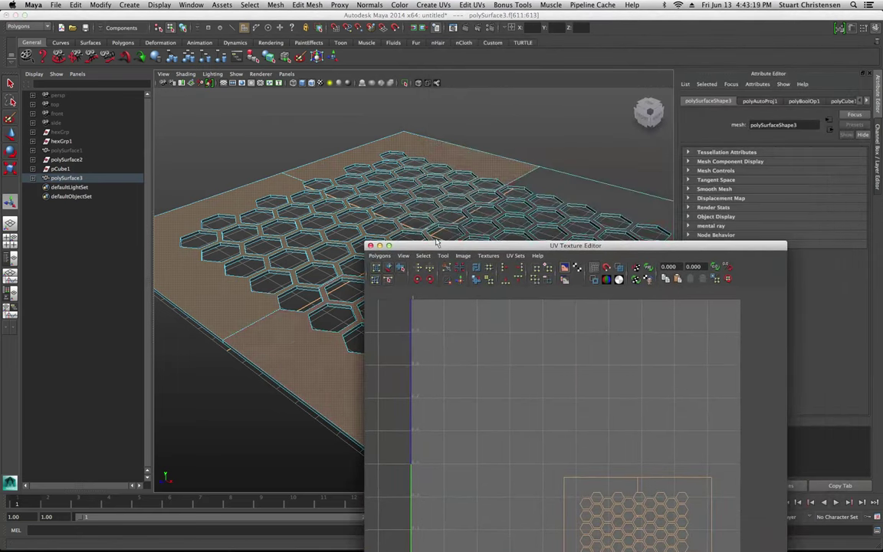
shift+click(543, 198)
drag(551, 246, 525, 95)
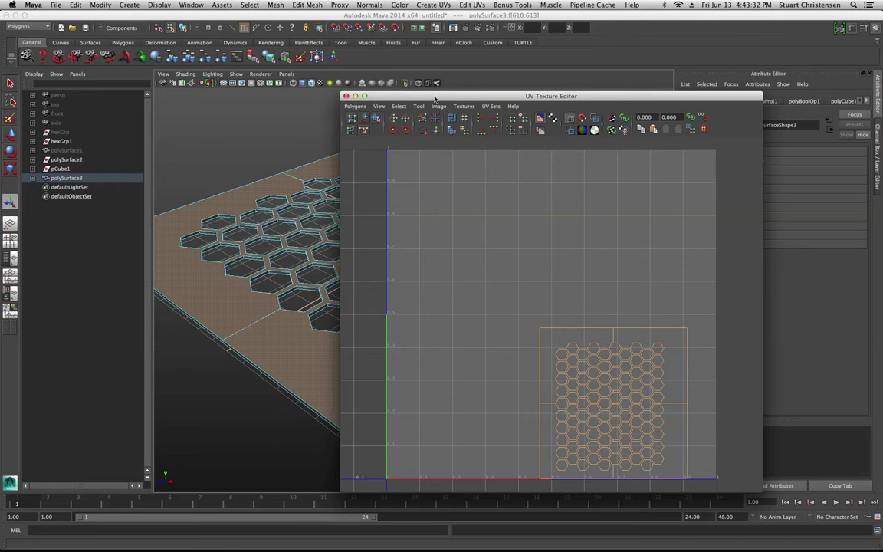
drag(435, 98, 488, 82)
click(399, 78)
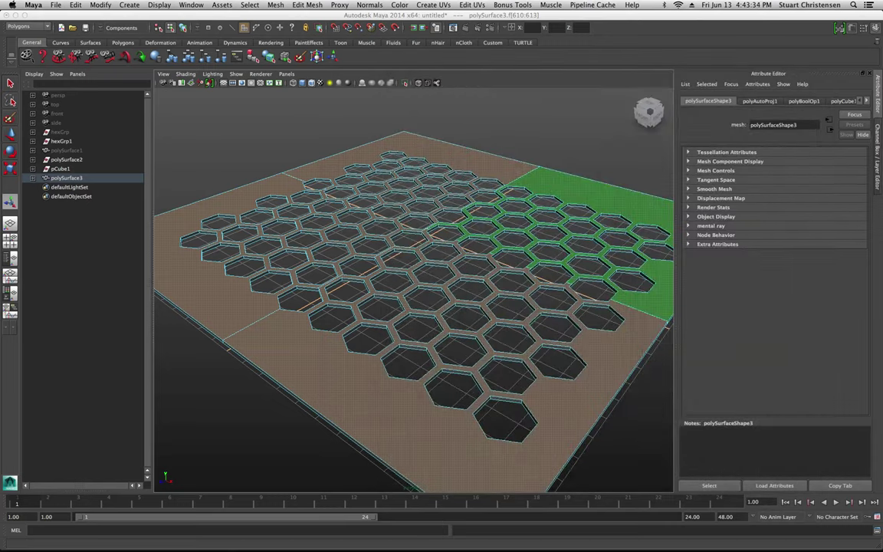
Step: Return to object mode and select the whole perforated panel
alt+drag(474, 125, 395, 142)
right_click(437, 148)
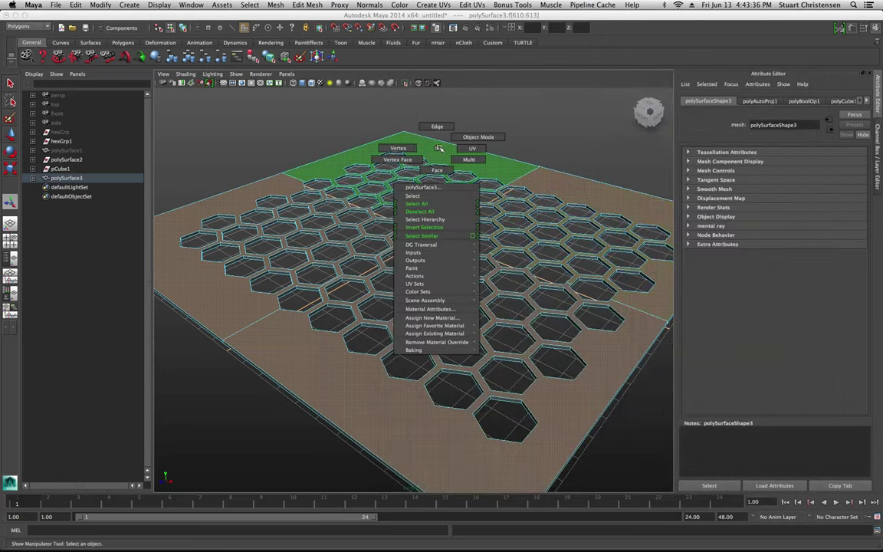
click(475, 137)
click(445, 150)
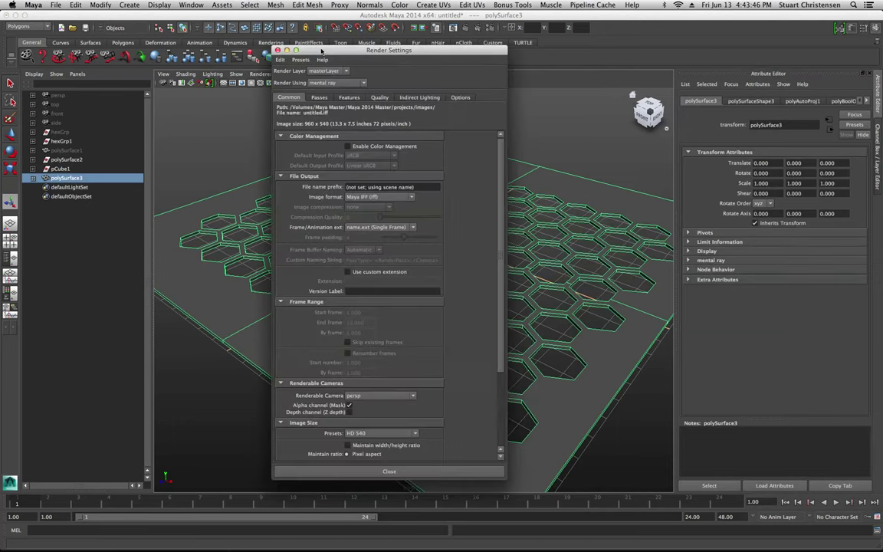
Step: Create a Physical Sun and Sky environment in the indirect lighting render settings, using the Photographic exposure shader
click(420, 98)
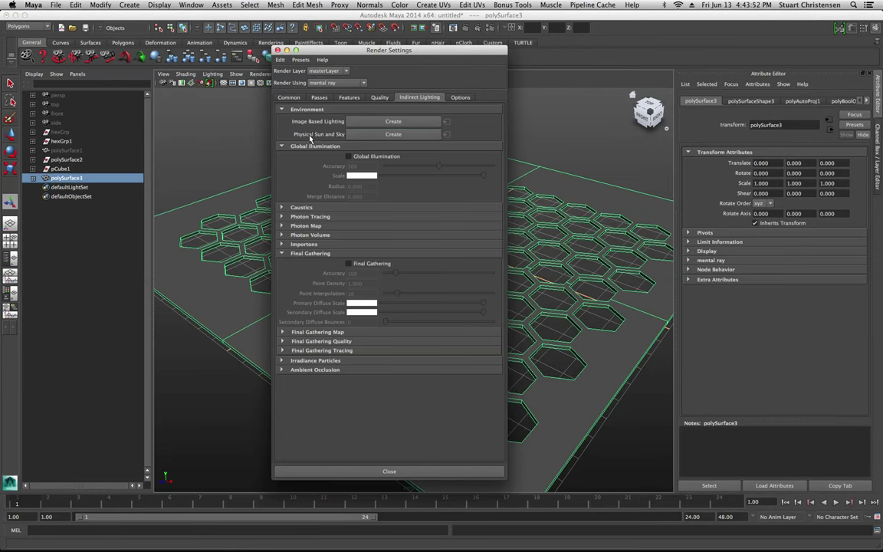
click(390, 135)
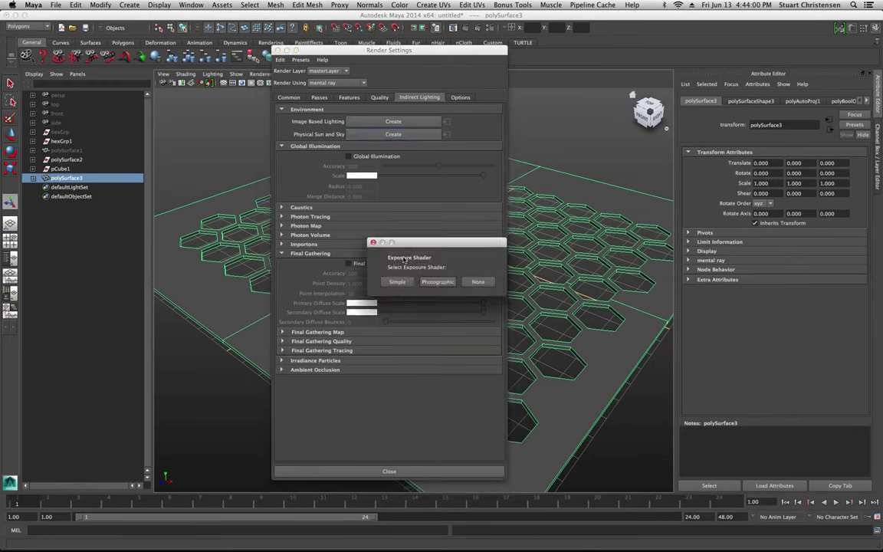
click(437, 282)
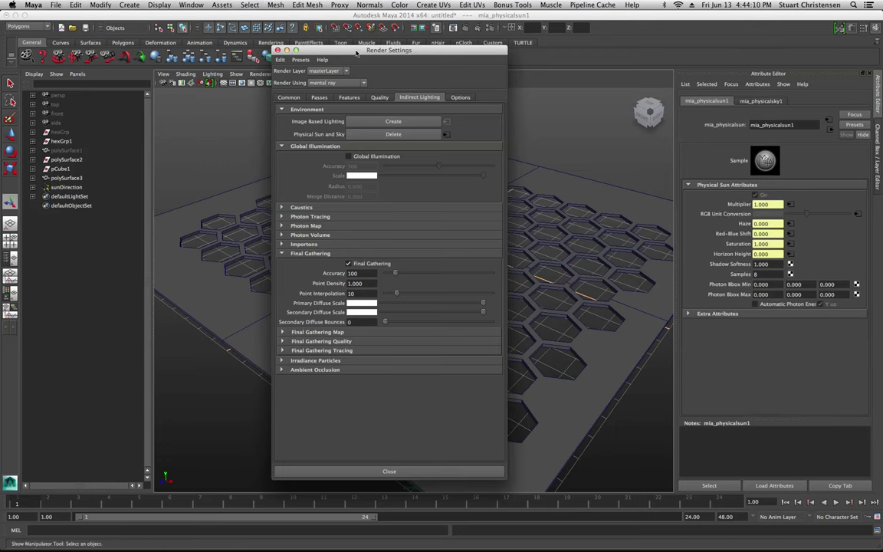
drag(356, 52, 541, 56)
click(589, 207)
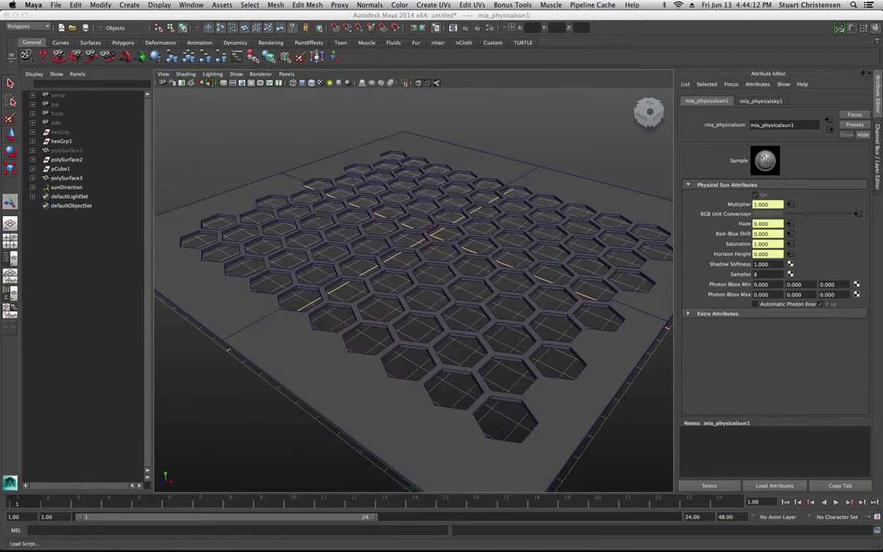
Step: Render the perspective view of the perforated panel, then render it again from a low angle close to the hexagon openings
click(420, 28)
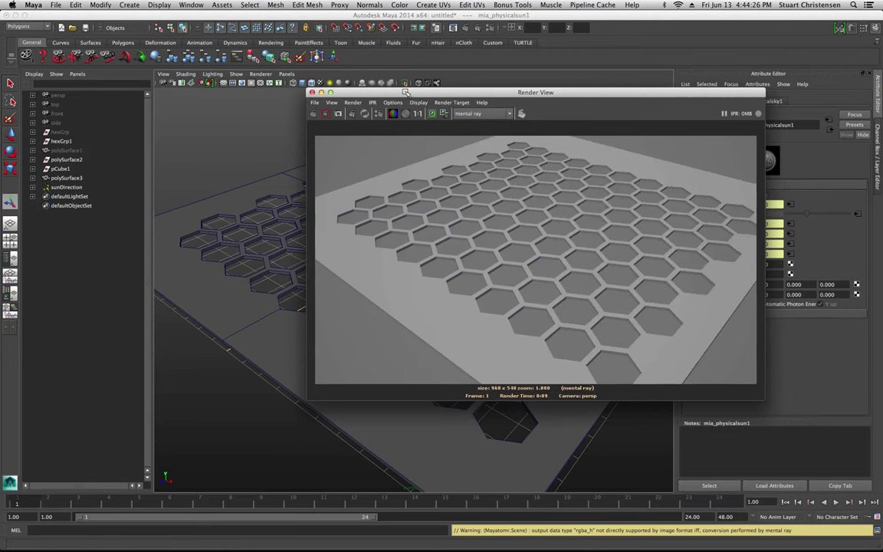
drag(401, 94, 624, 32)
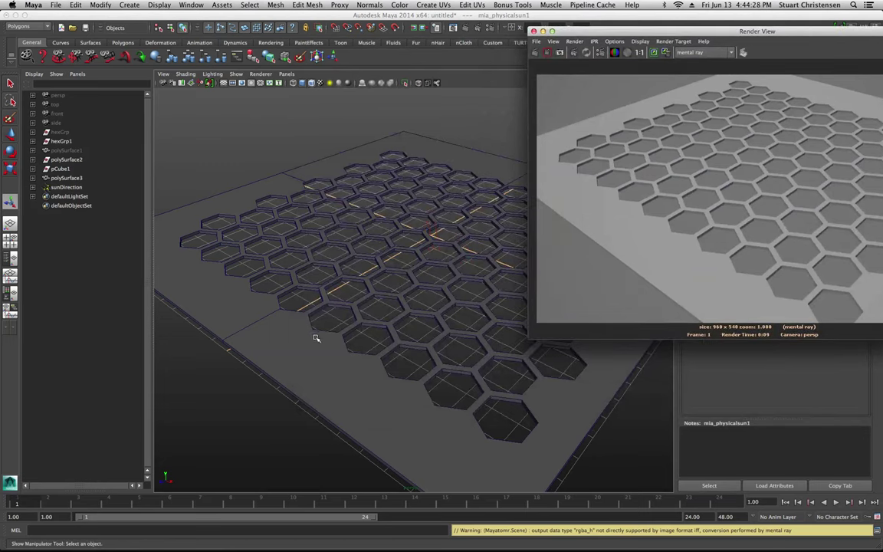
mouse_move(285, 304)
alt+mouse_down()
mouse_move(321, 321)
mouse_move(319, 309)
mouse_move(305, 318)
mouse_move(299, 305)
alt+mouse_up()
alt+right_drag(299, 306, 360, 343)
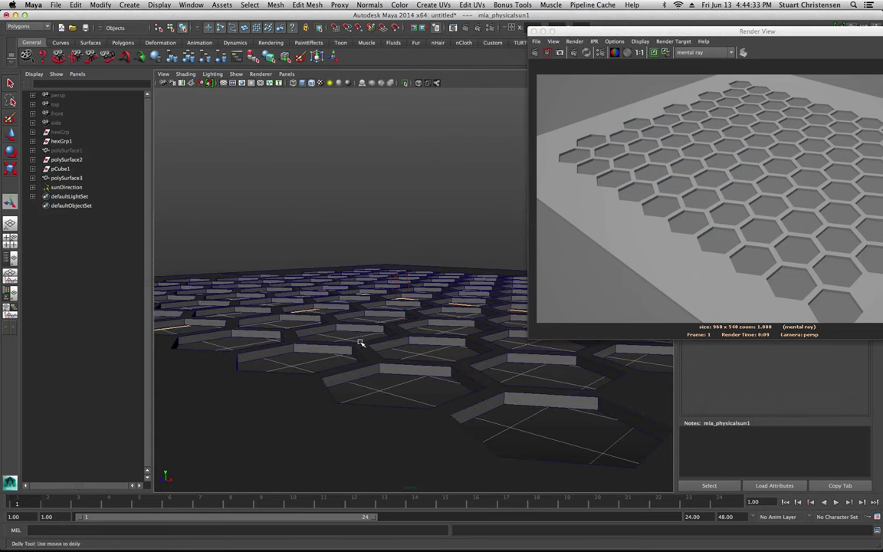
click(535, 52)
drag(566, 36, 263, 120)
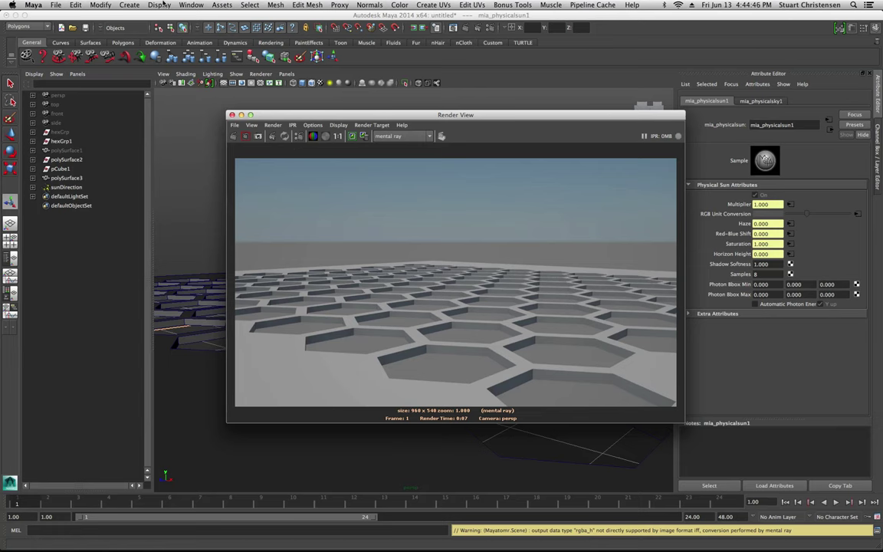
Step: Open the Hypershade and load the mia_exposure_photographic1 utility node's attributes for editing beside the render
click(190, 5)
mouse_move(199, 30)
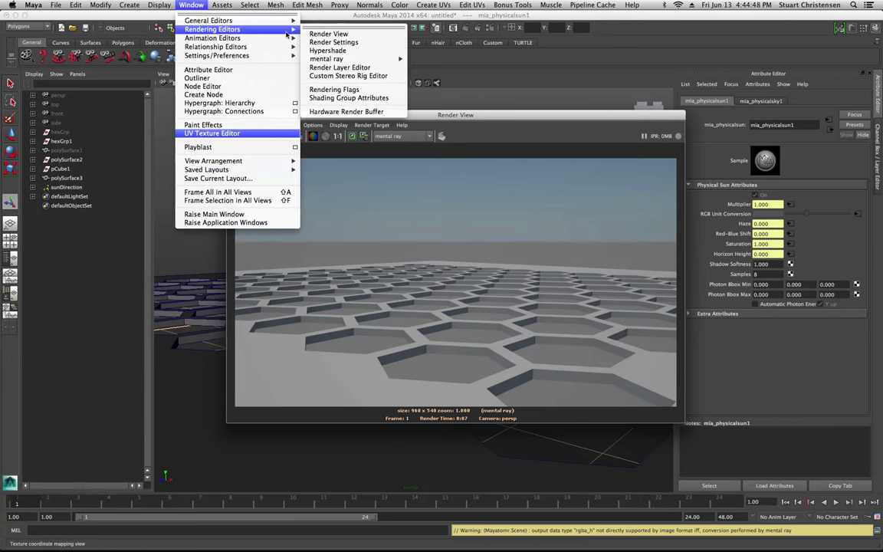
click(327, 51)
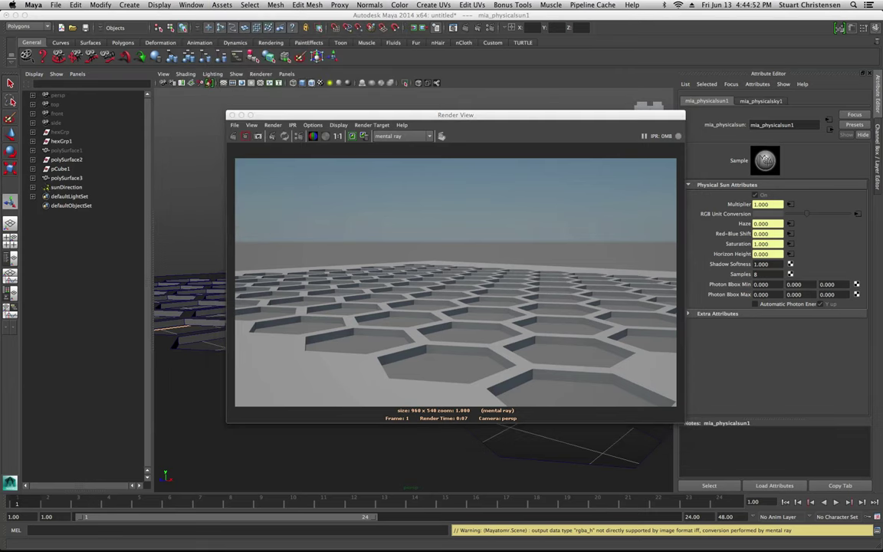
drag(636, 81, 434, 115)
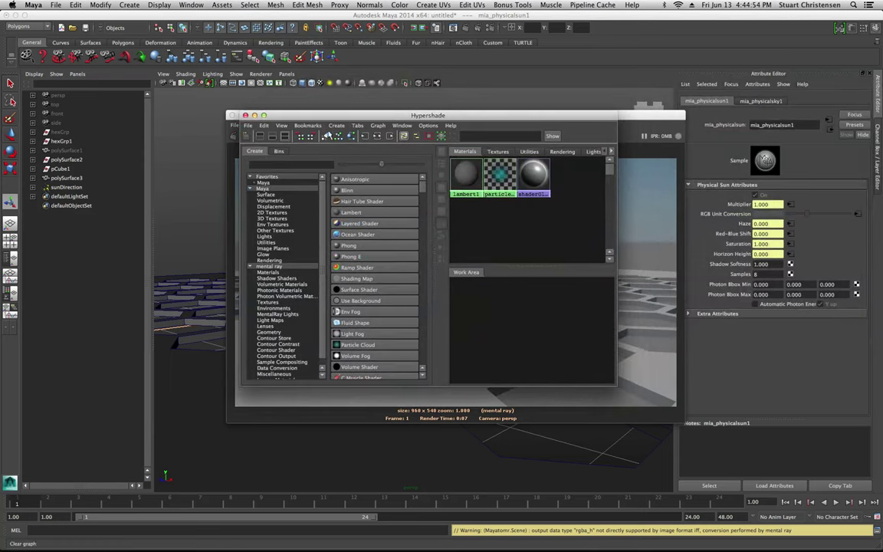
click(529, 151)
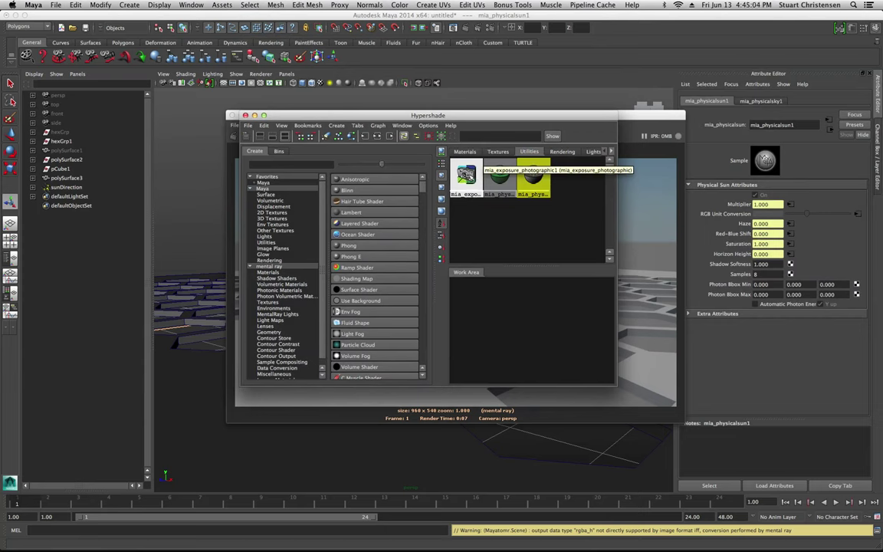
click(468, 168)
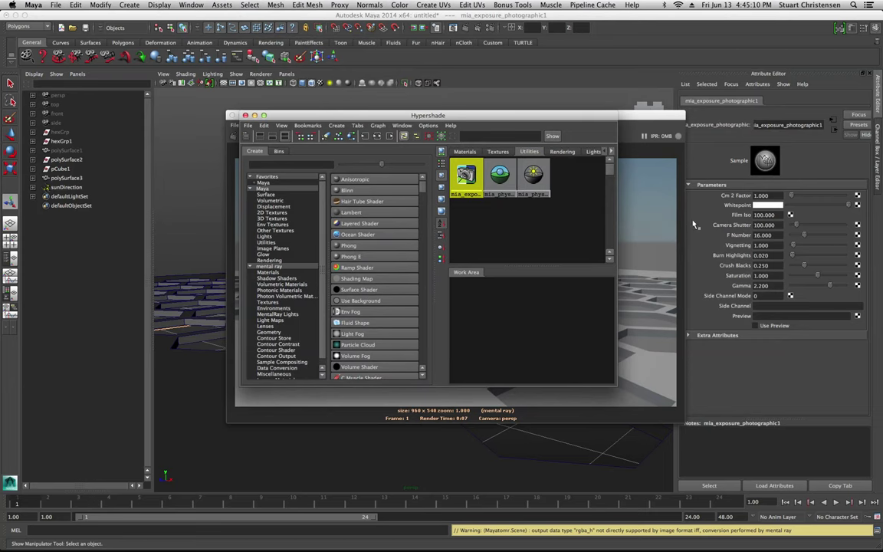
drag(393, 116, 768, 152)
click(747, 273)
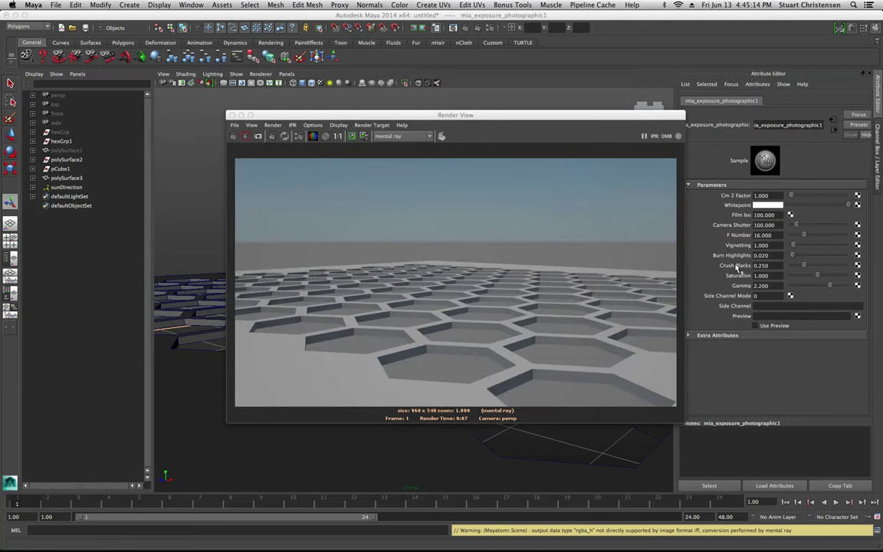
Step: Set the photographic exposure's Saturation to 1.565, Burn Highlights to 0.157 and F Number to 11
drag(819, 279, 836, 277)
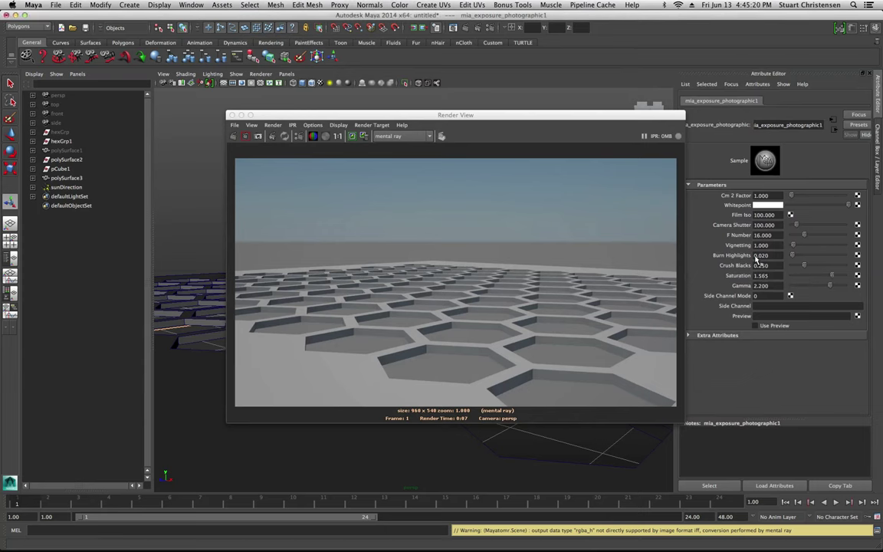
drag(796, 257, 800, 256)
click(775, 236)
drag(778, 238, 734, 235)
text(11)
key(Return)
drag(765, 246, 750, 239)
Step: Keep the previous image in the Render View, render with the new exposure settings and compare the two stored renders
click(352, 137)
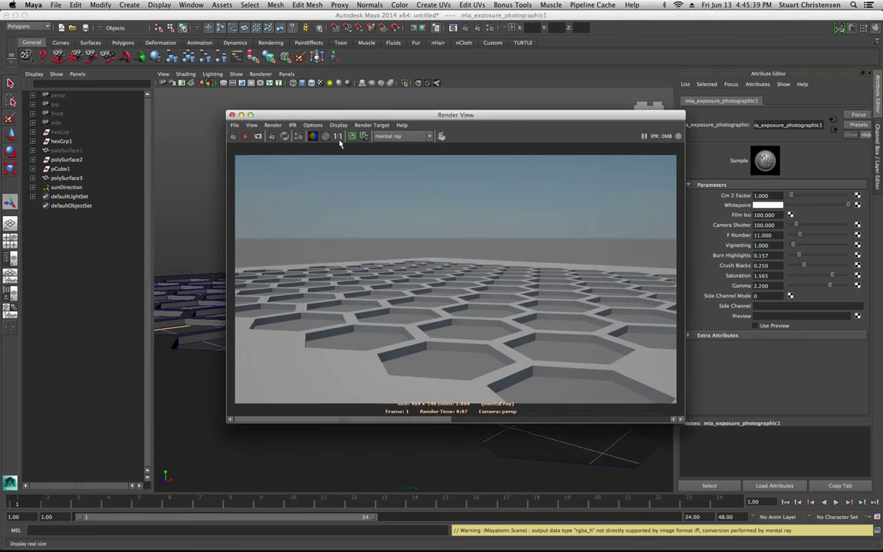
click(234, 136)
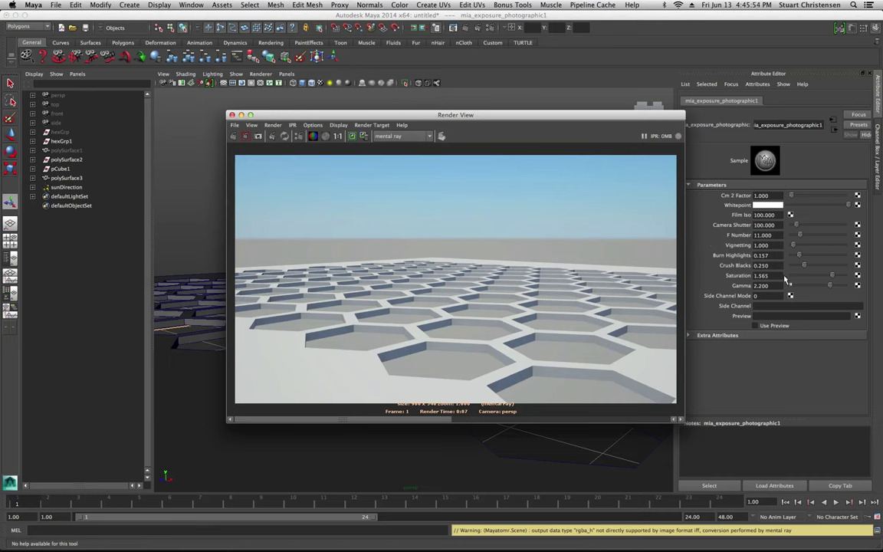
click(348, 137)
drag(304, 421, 447, 418)
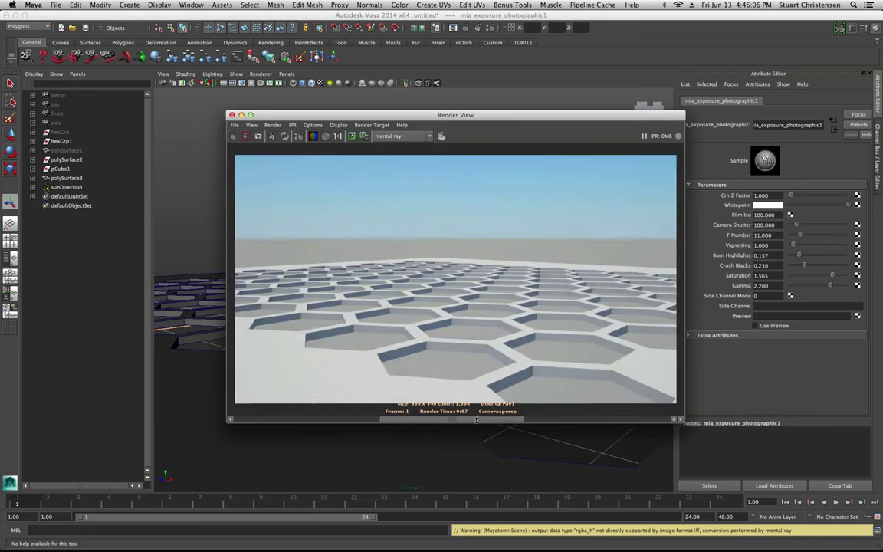
mouse_move(475, 420)
mouse_down()
mouse_move(536, 420)
mouse_move(461, 416)
mouse_up()
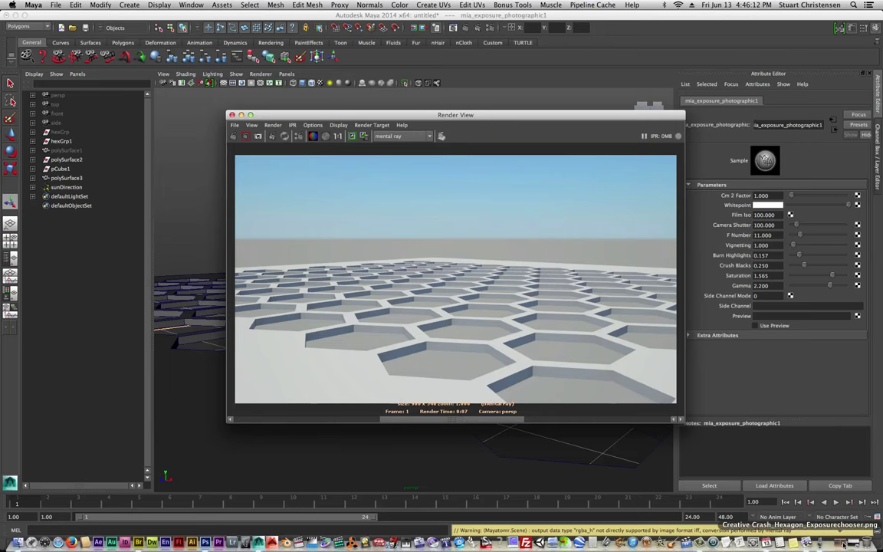
Step: Switch to Preview to examine the script download pages in Creative Crash_Hexagon_Exposurechooser.png, then close the image
click(844, 543)
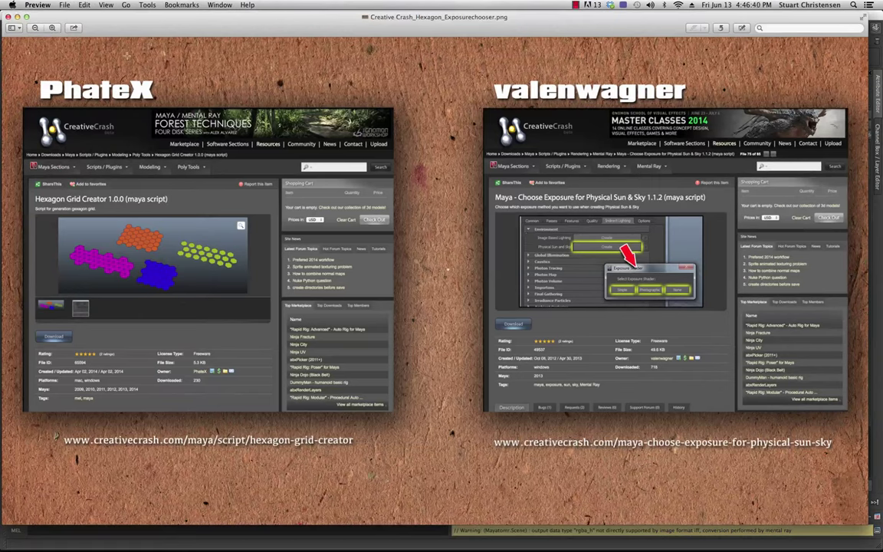
drag(97, 27, 113, 32)
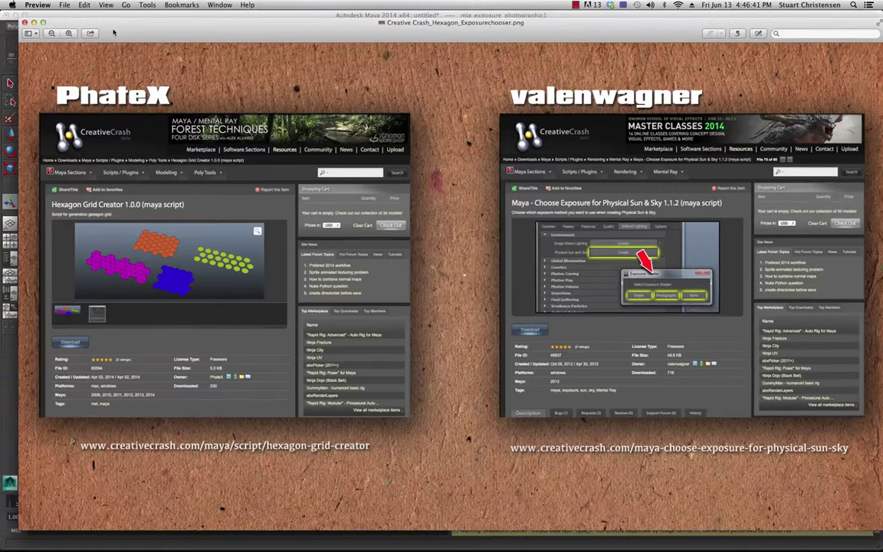
click(24, 22)
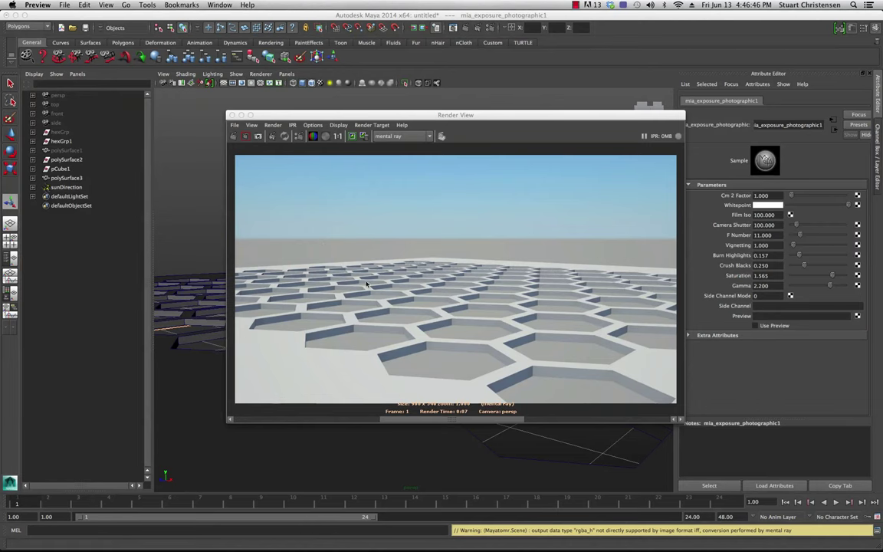
Step: Put the render window away, deselect the exposure node and start a new scene without saving the current one
click(314, 120)
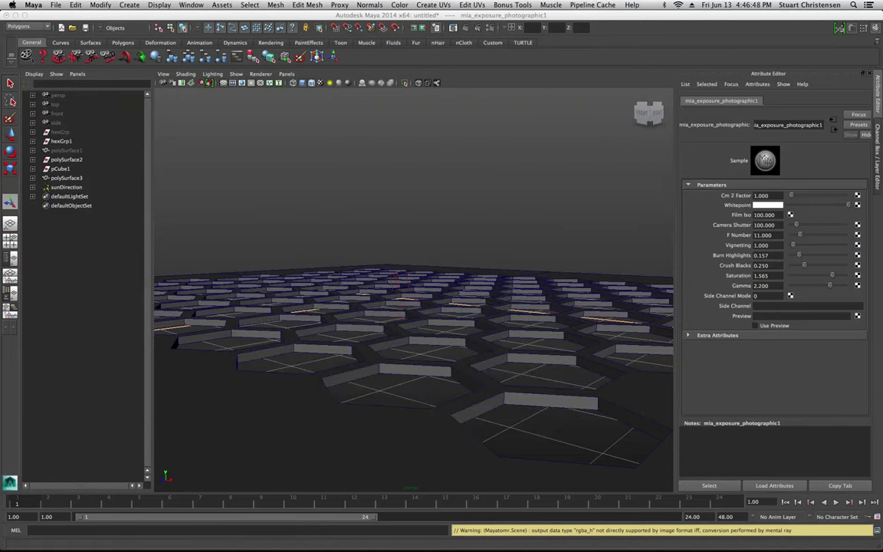
click(361, 196)
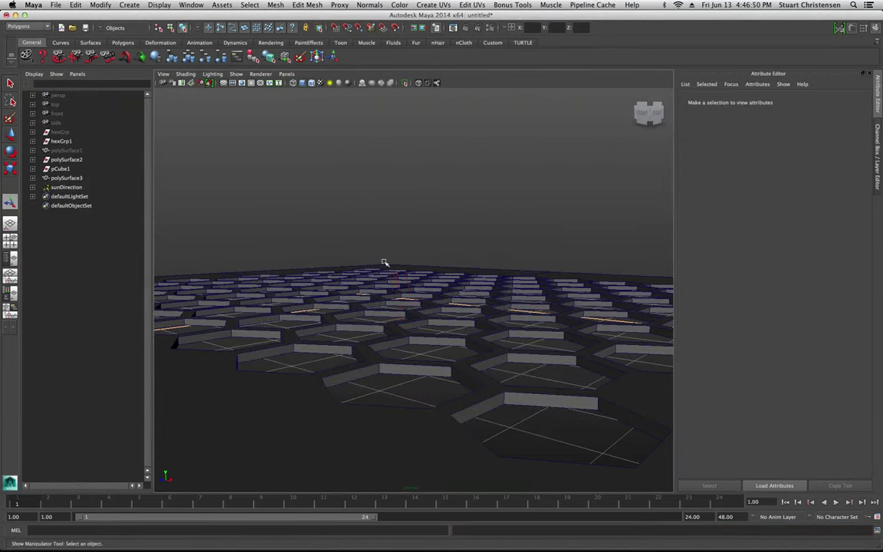
alt+drag(386, 262, 357, 307)
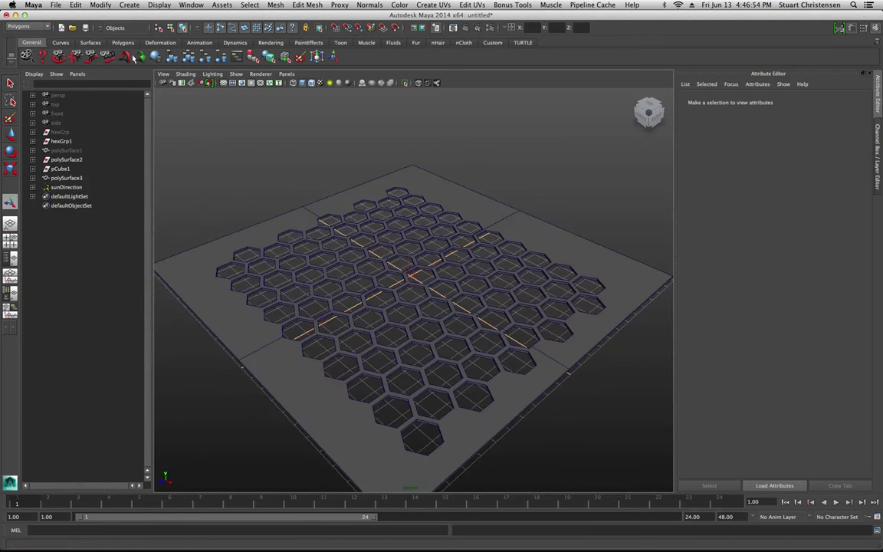
click(56, 4)
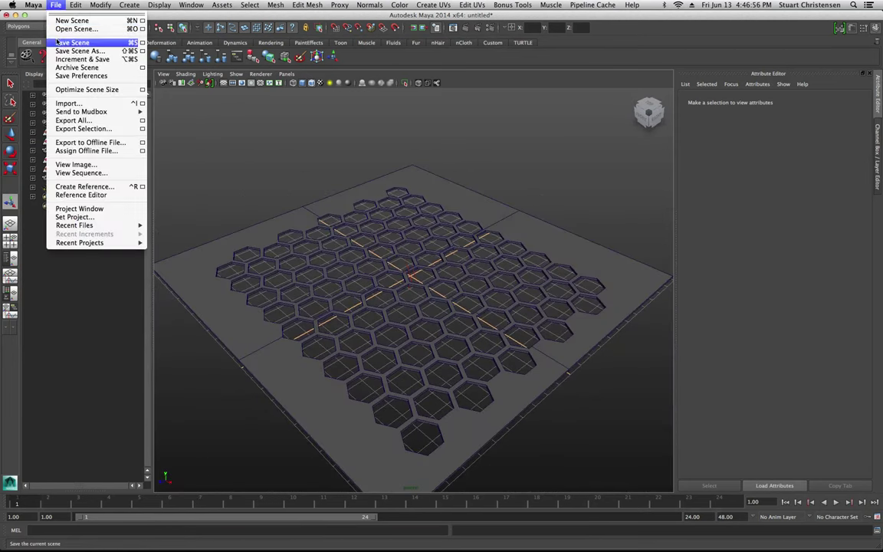
click(61, 21)
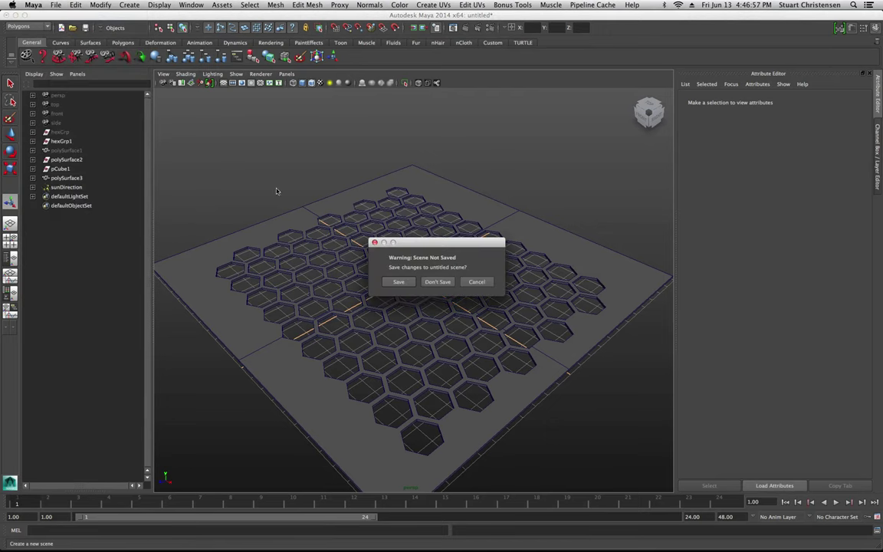
click(435, 282)
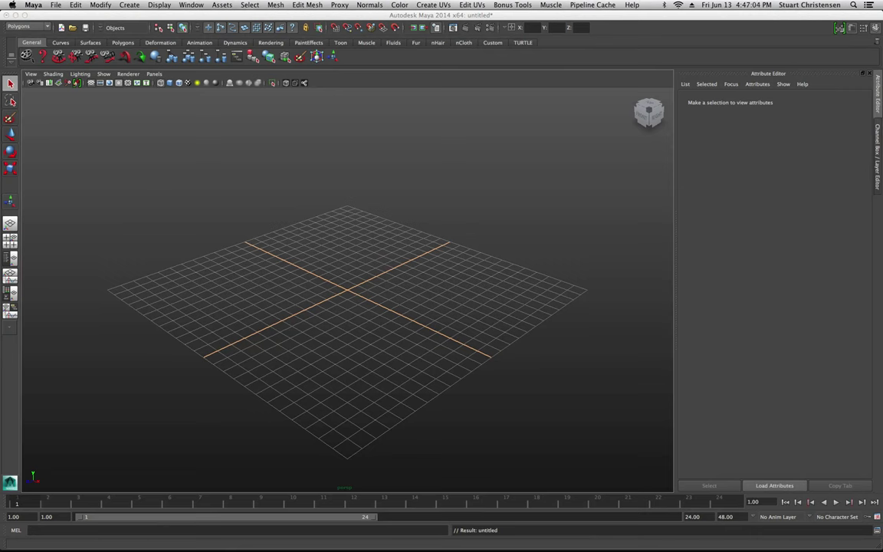
Step: Create a grouped hexagon grid with 10 rows, 10 columns, radius 1.000 and an offset of 0
drag(707, 98, 291, 106)
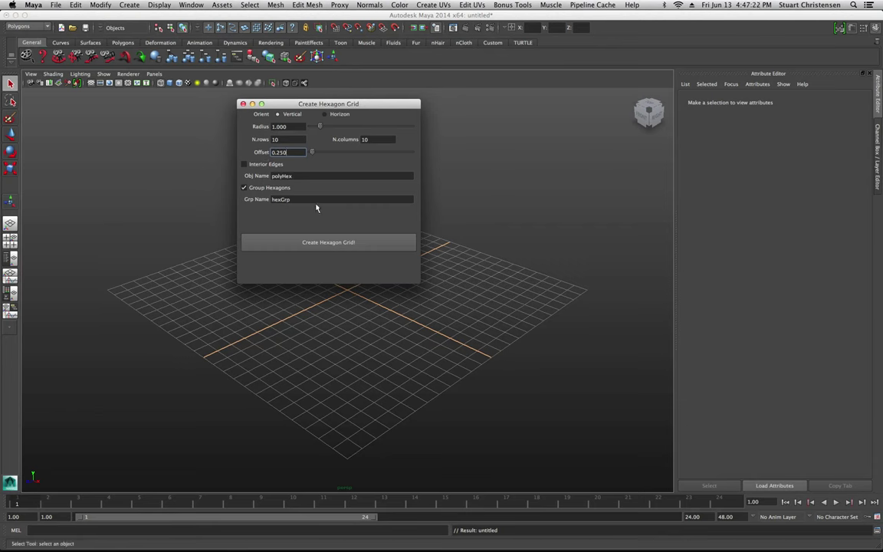
double_click(295, 152)
text(0)
click(307, 241)
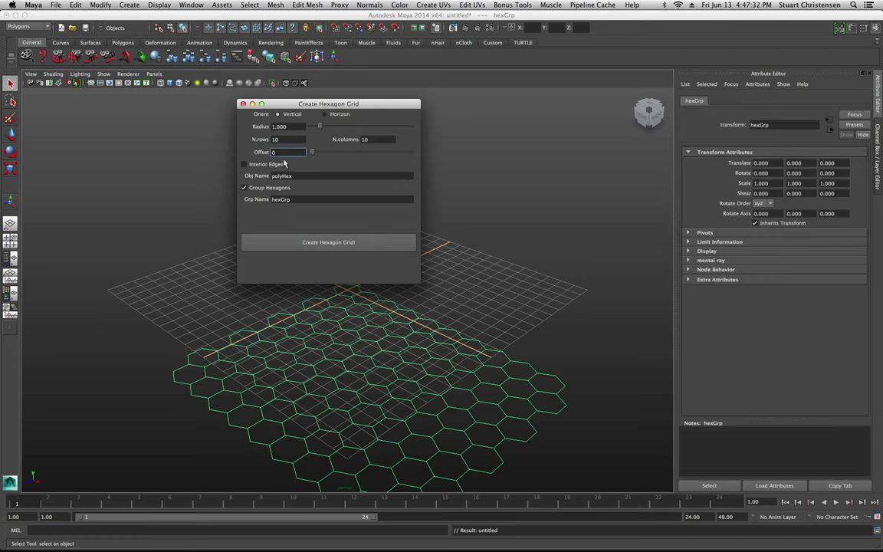
Step: Set the hexagon grid offset to 0.25, check the touching hexagons, and delete the whole hexGrp group
text(.25)
click(280, 338)
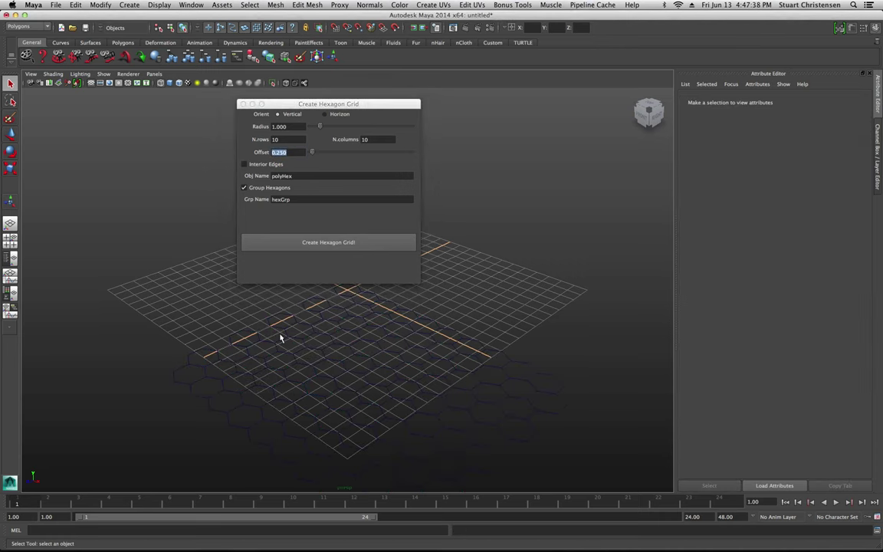
drag(186, 324, 361, 411)
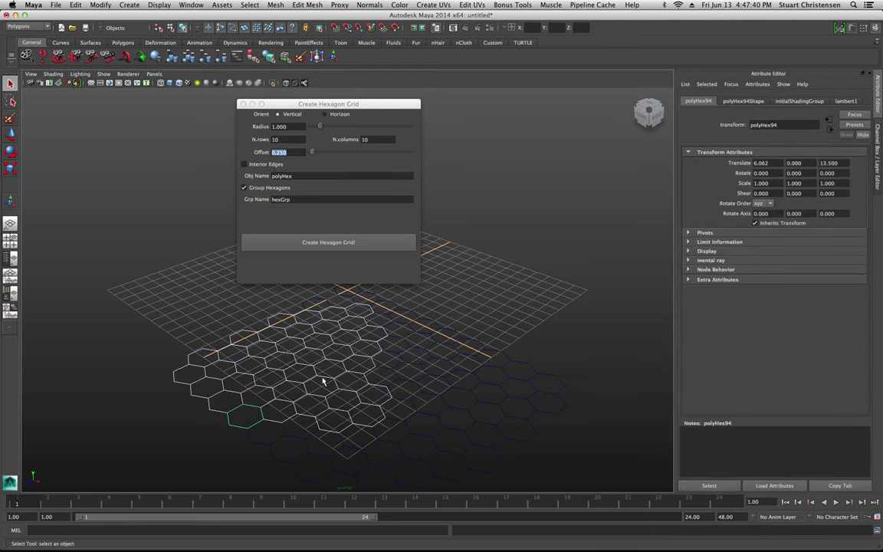
click(10, 233)
click(55, 132)
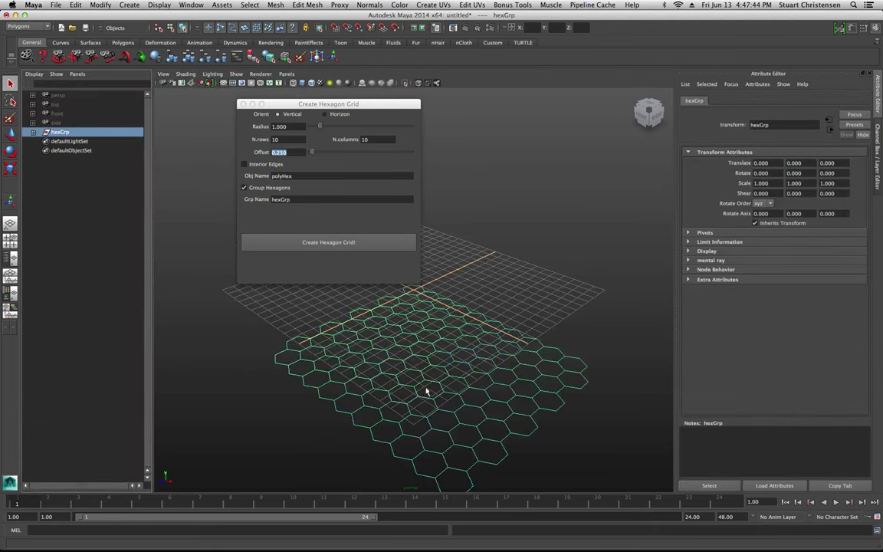
key(Delete)
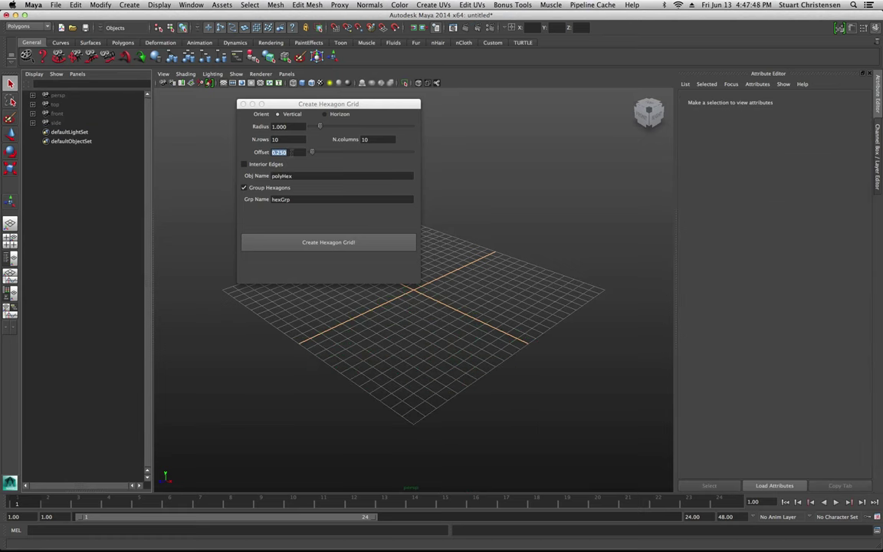
Step: Create a grouped 10 by 10 hexagon grid with the offset set to 0.5
key(BackSpace)
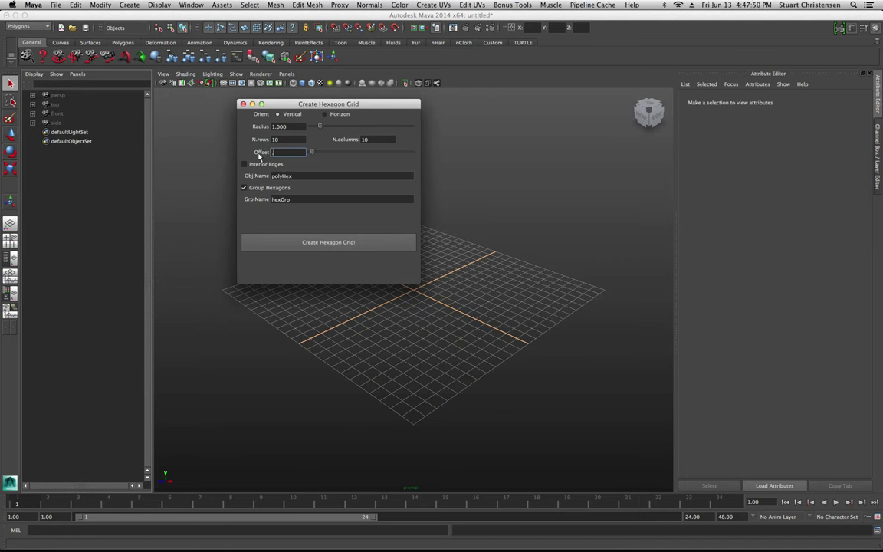
text(.5)
click(297, 244)
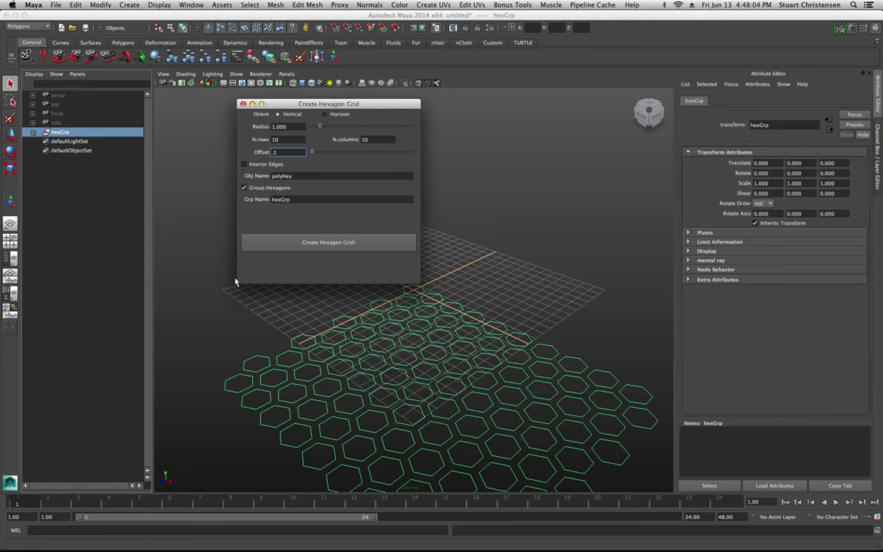
Step: Delete the hexGrp group and create the hexagon grid again with Interior Edges enabled, moving the grid dialog slightly aside
click(63, 133)
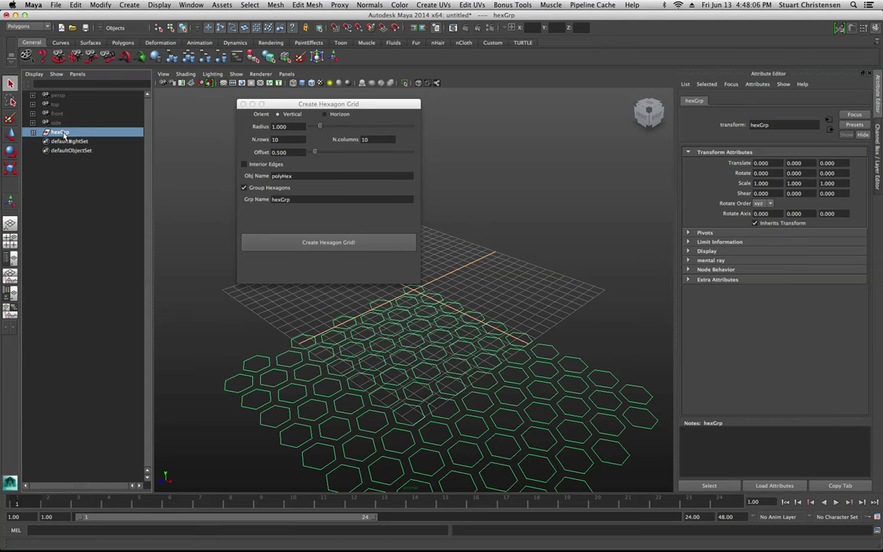
key(Delete)
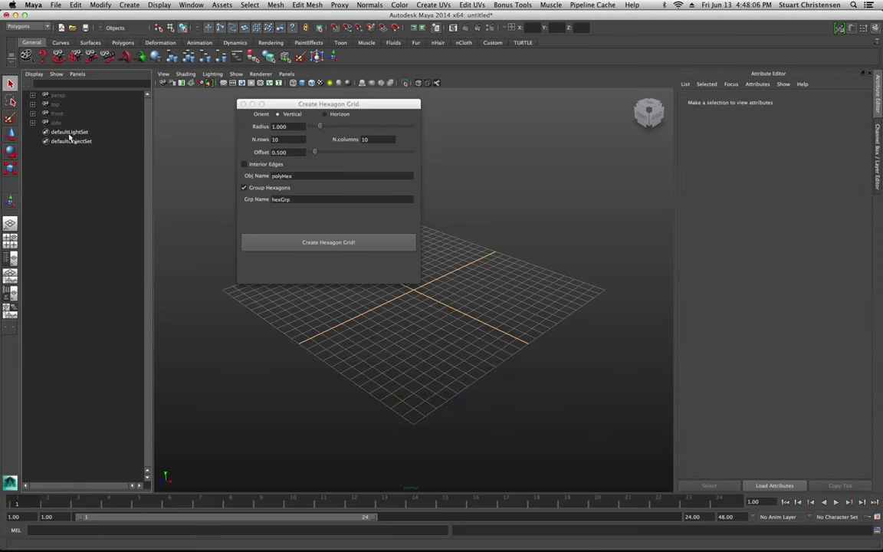
click(245, 166)
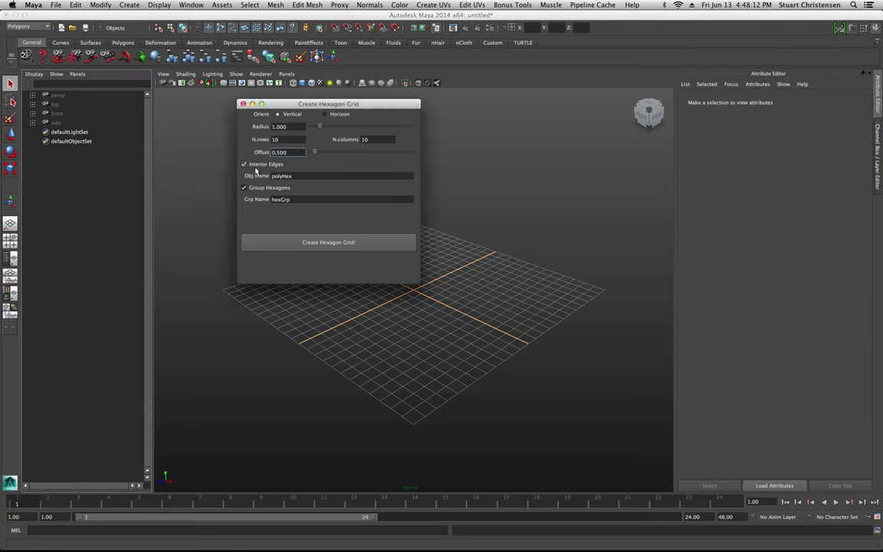
click(310, 242)
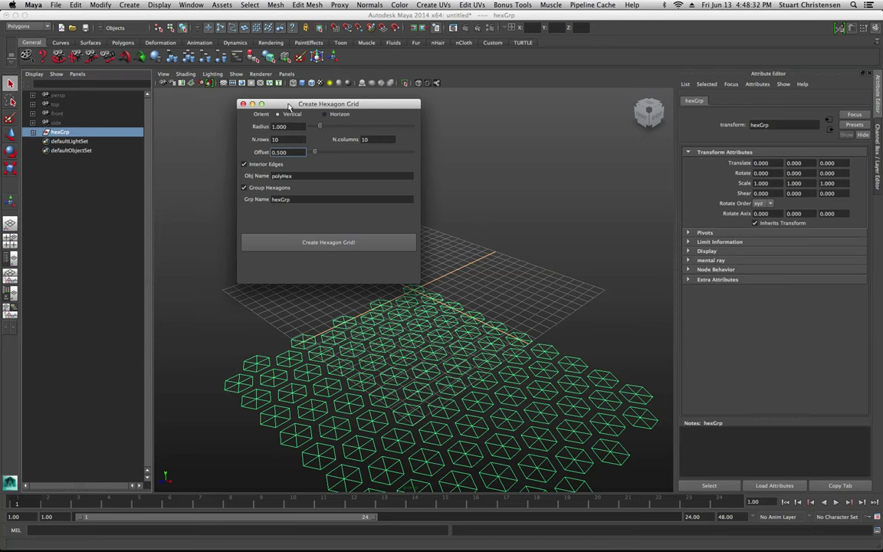
drag(288, 106, 313, 103)
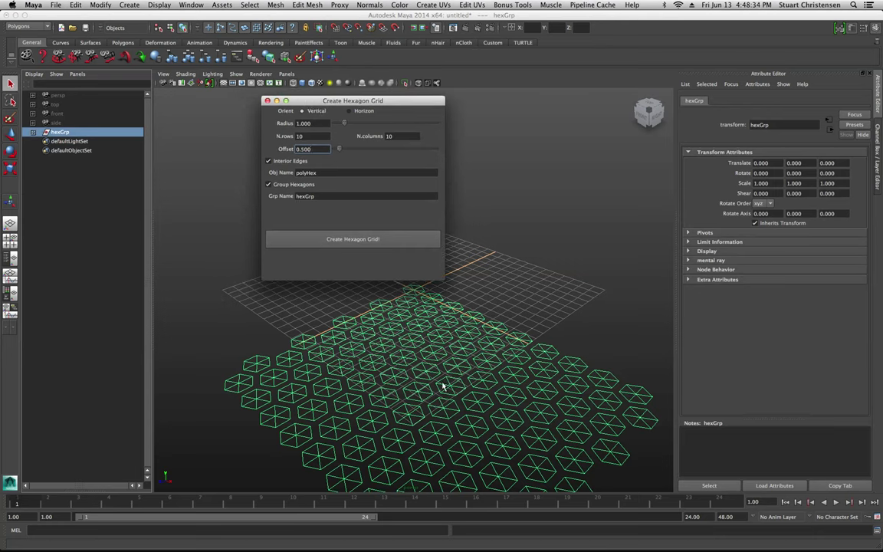